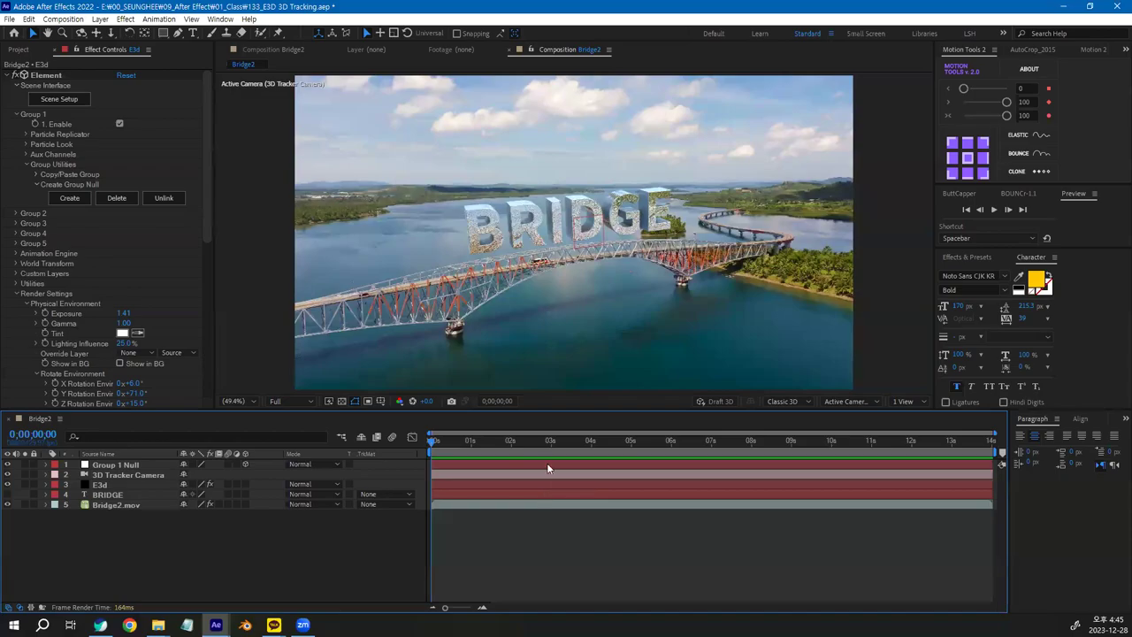
# Preview the Bridge2 composition and create a new composition from the Bridge2.mov footage.
pyautogui.press('space')
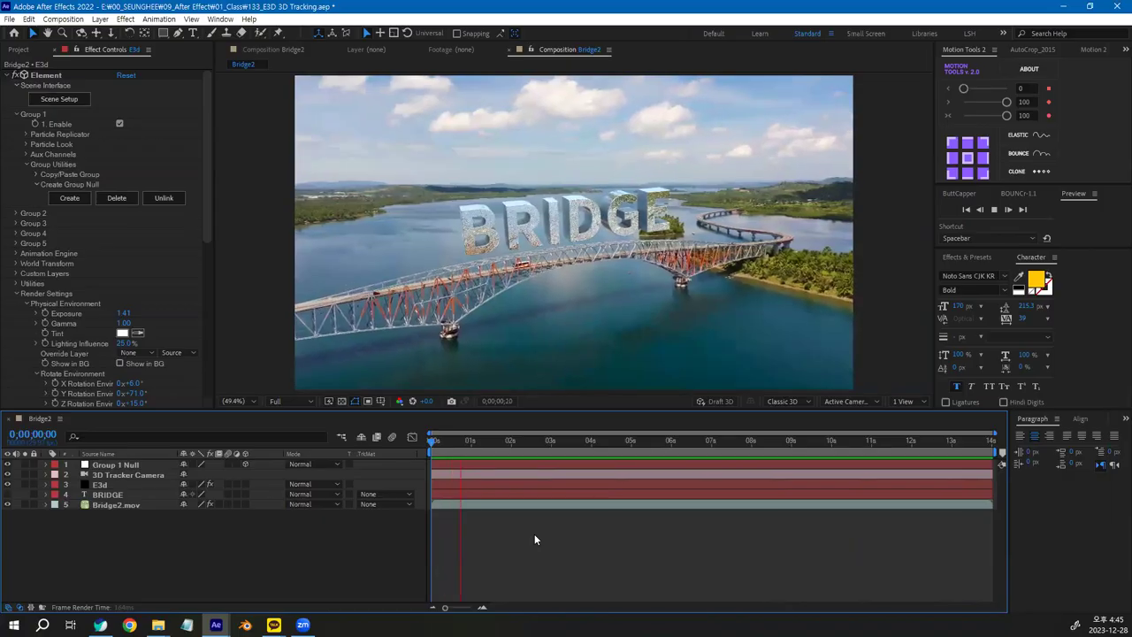
pyautogui.press('space')
pyautogui.click(19, 50)
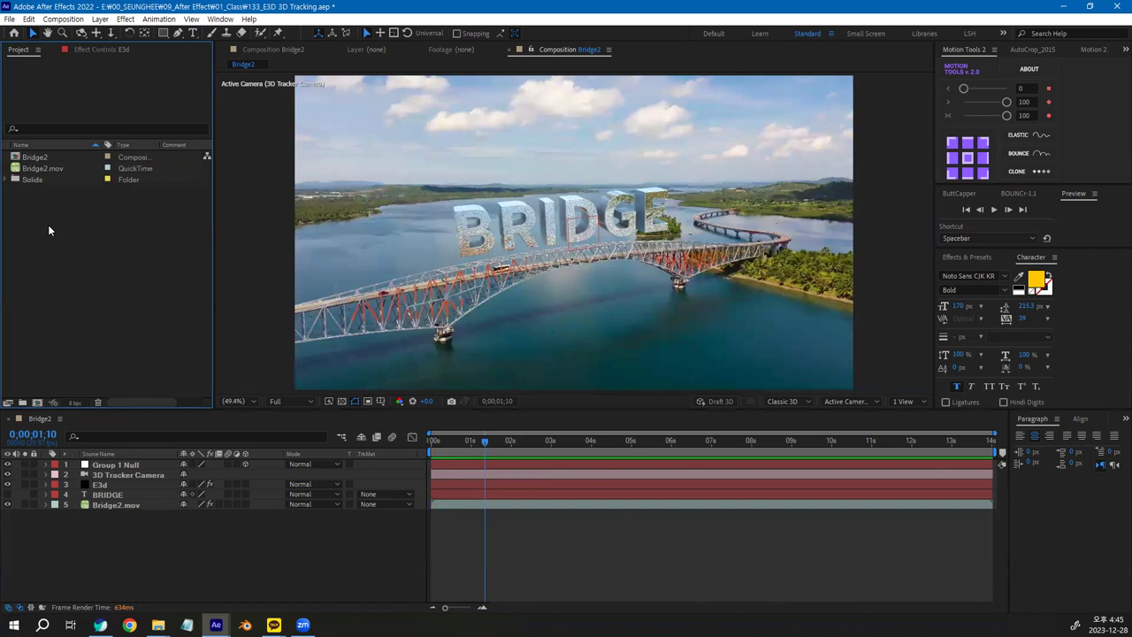
pyautogui.doubleClick(46, 169)
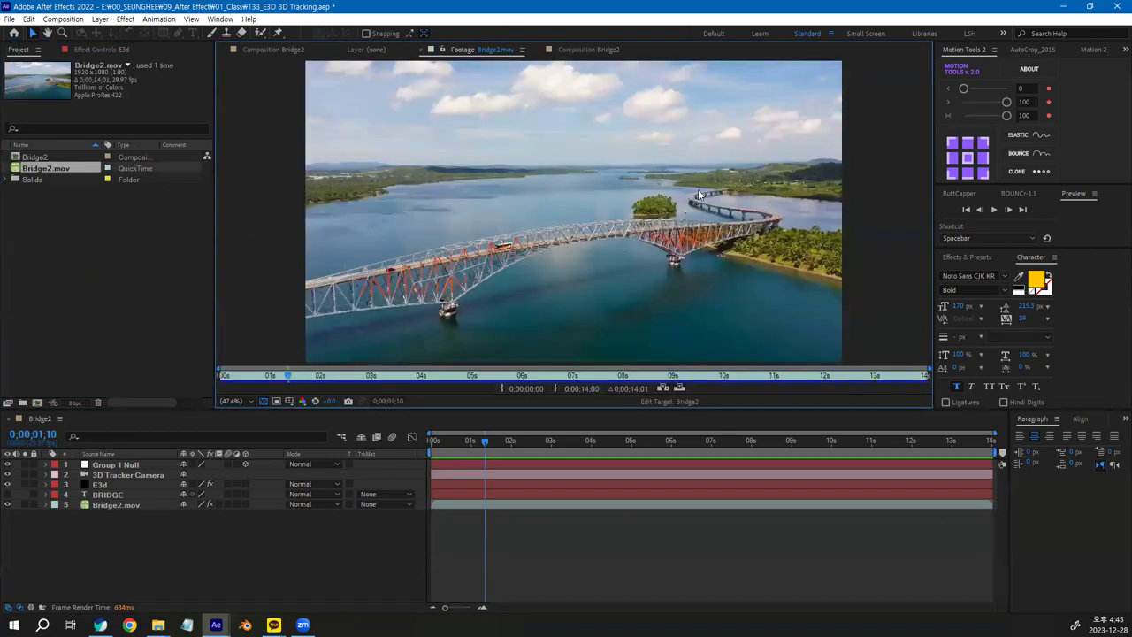
pyautogui.moveTo(13, 175); pyautogui.dragTo(37, 403)
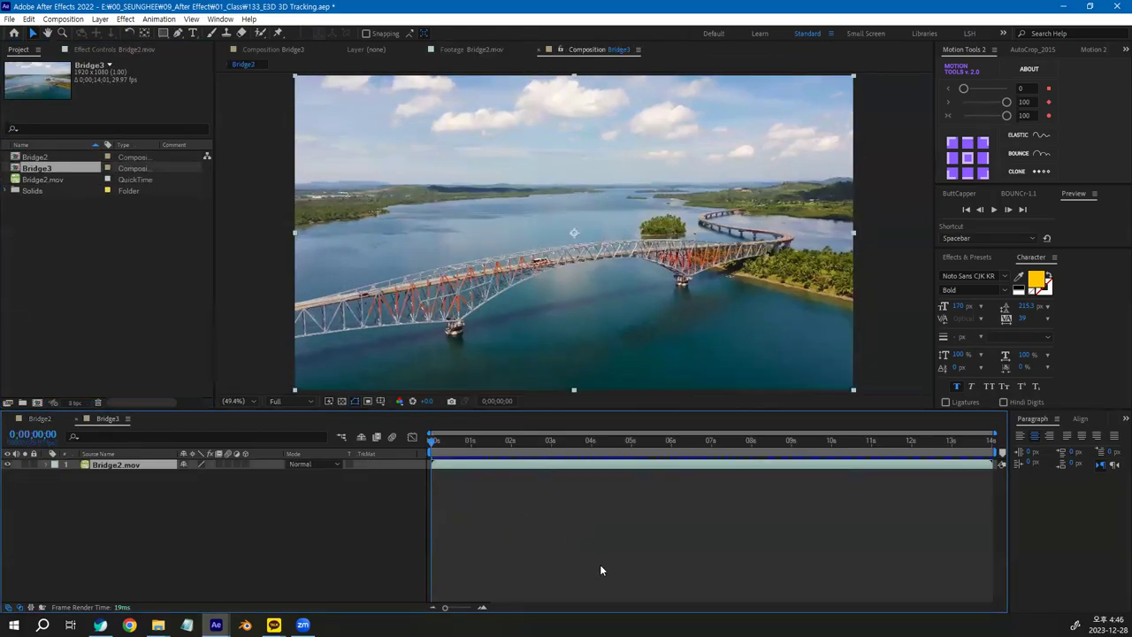
# Copy the BRIDGE text from the Bridge2 composition and paste it as a new text layer in Bridge3.
pyautogui.click(46, 420)
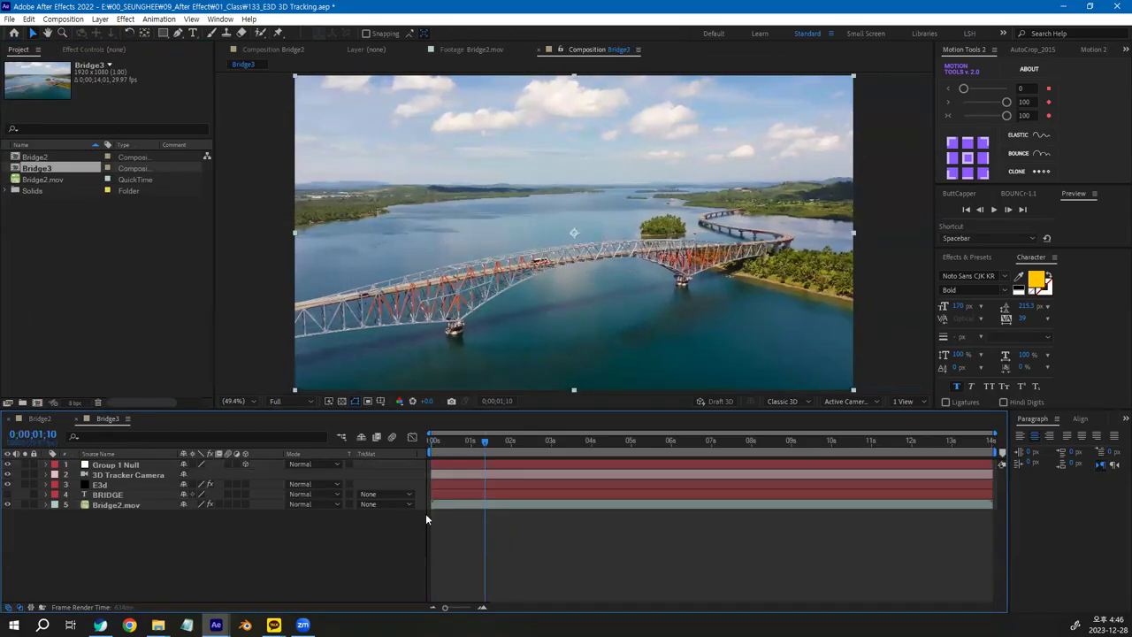
pyautogui.doubleClick(118, 494)
pyautogui.hotkey('ctrl', 'c')
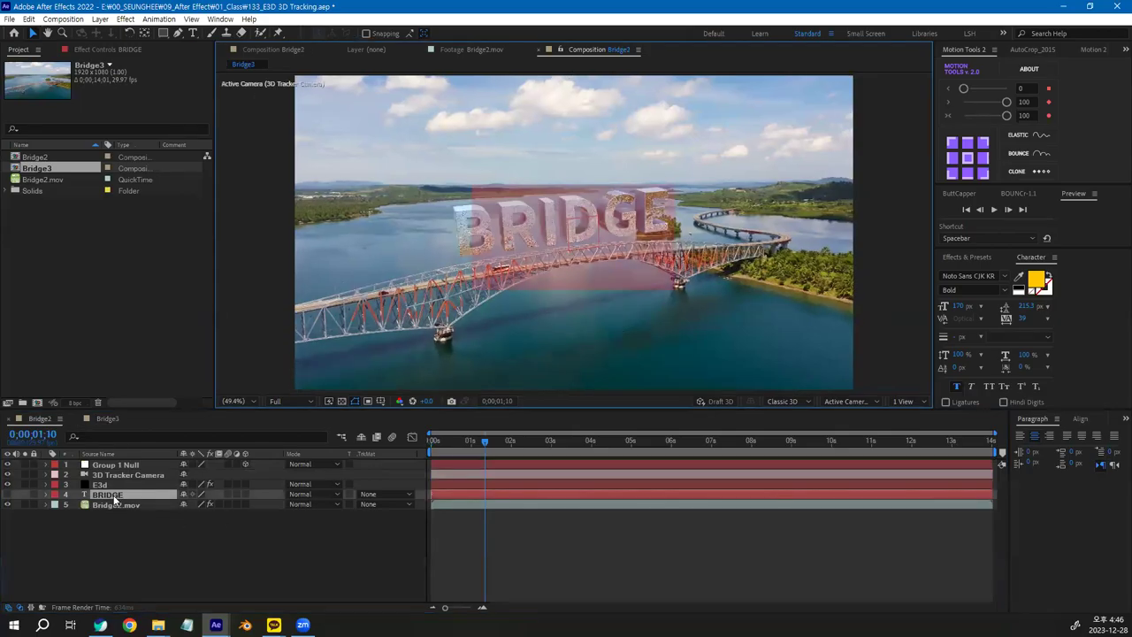
pyautogui.click(107, 420)
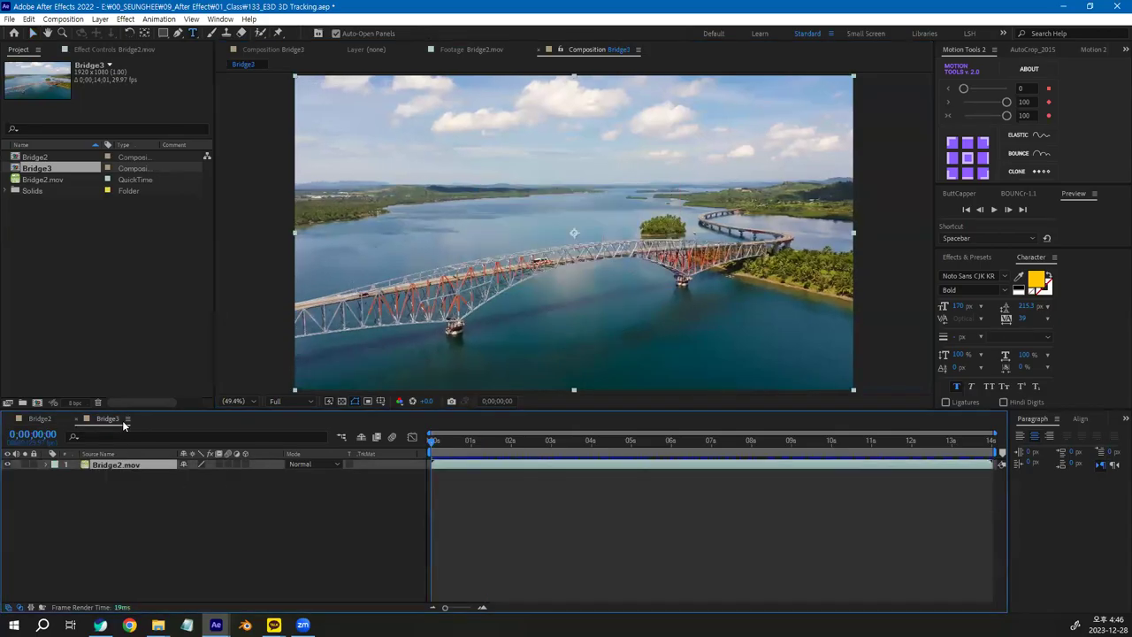
pyautogui.click(541, 240)
pyautogui.hotkey('ctrl', 'v')
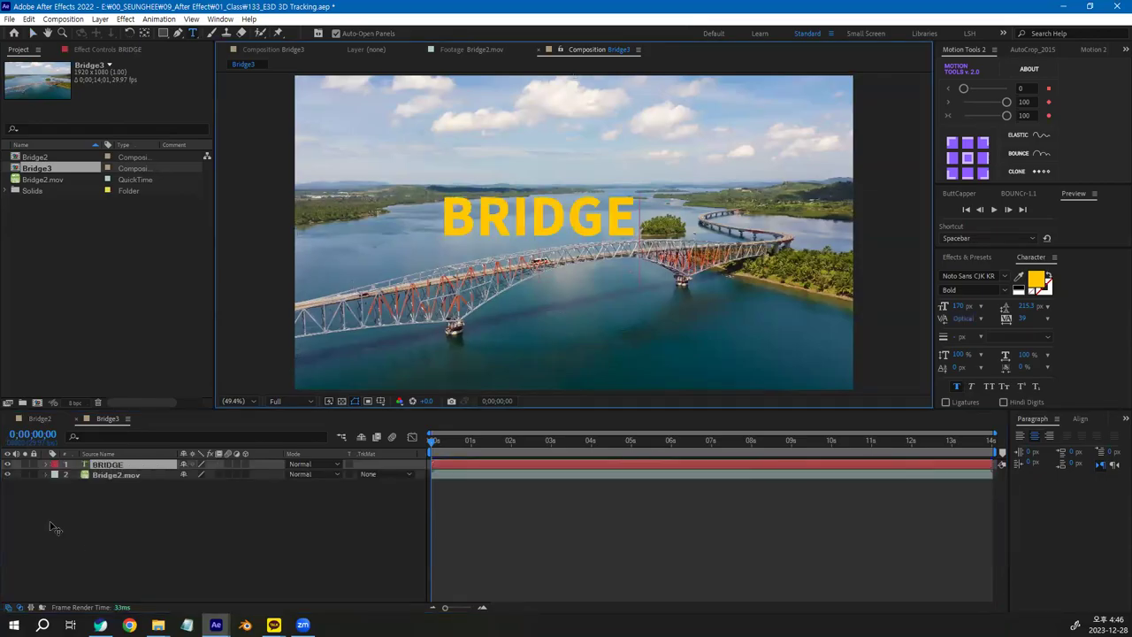
# Center the BRIDGE text layer horizontally and vertically in the composition and preview it.
pyautogui.click(1066, 419)
pyautogui.click(1044, 448)
pyautogui.click(1102, 448)
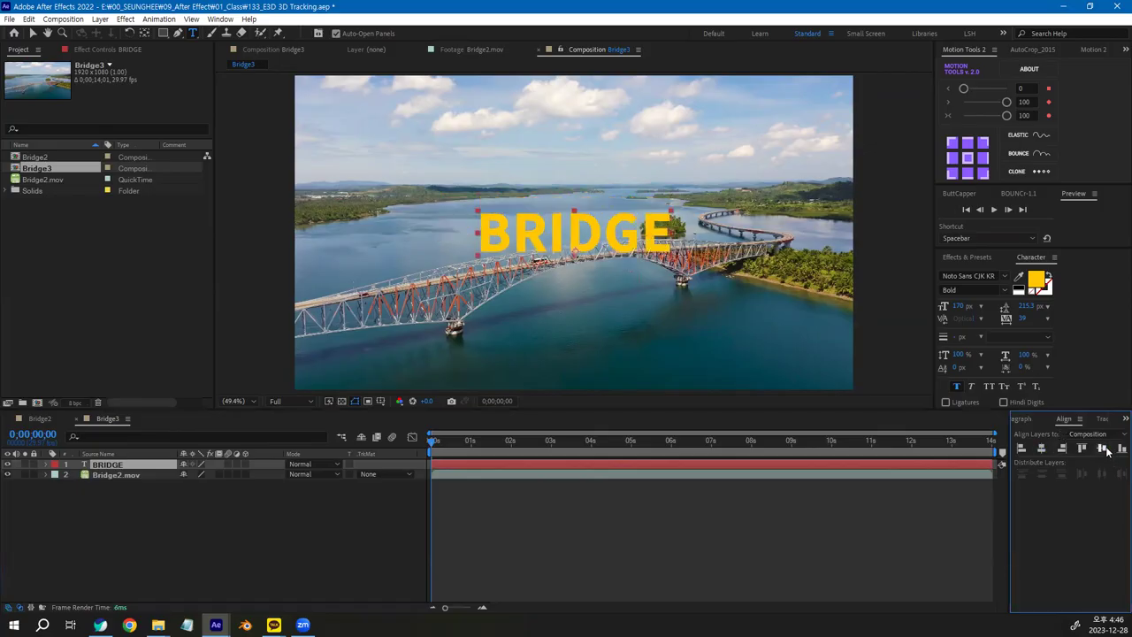
pyautogui.click(273, 563)
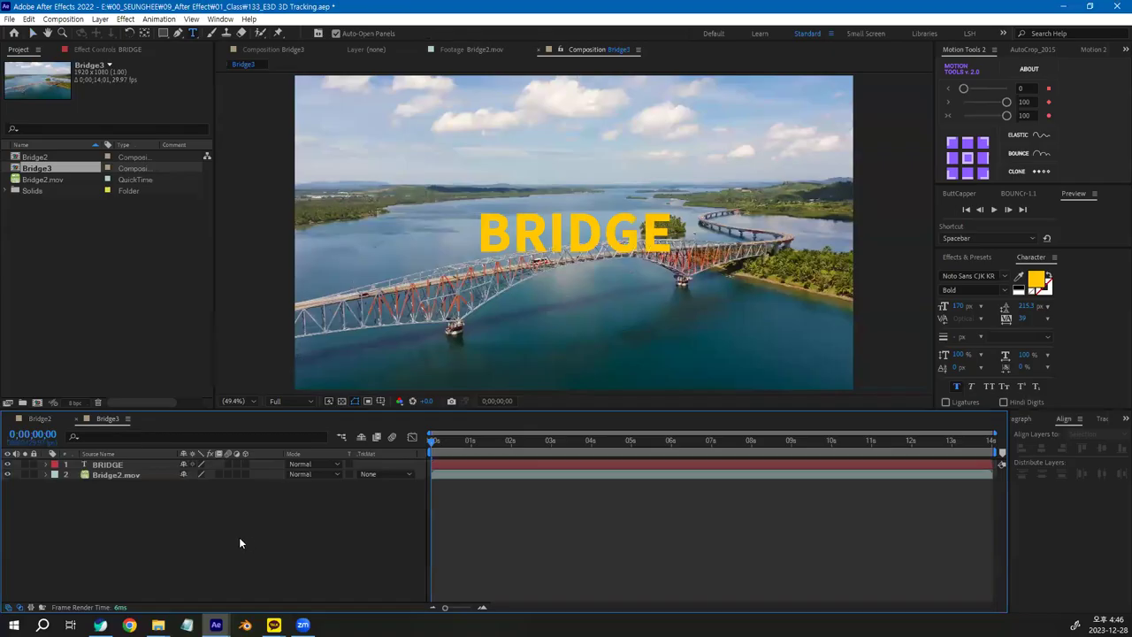
pyautogui.click(33, 33)
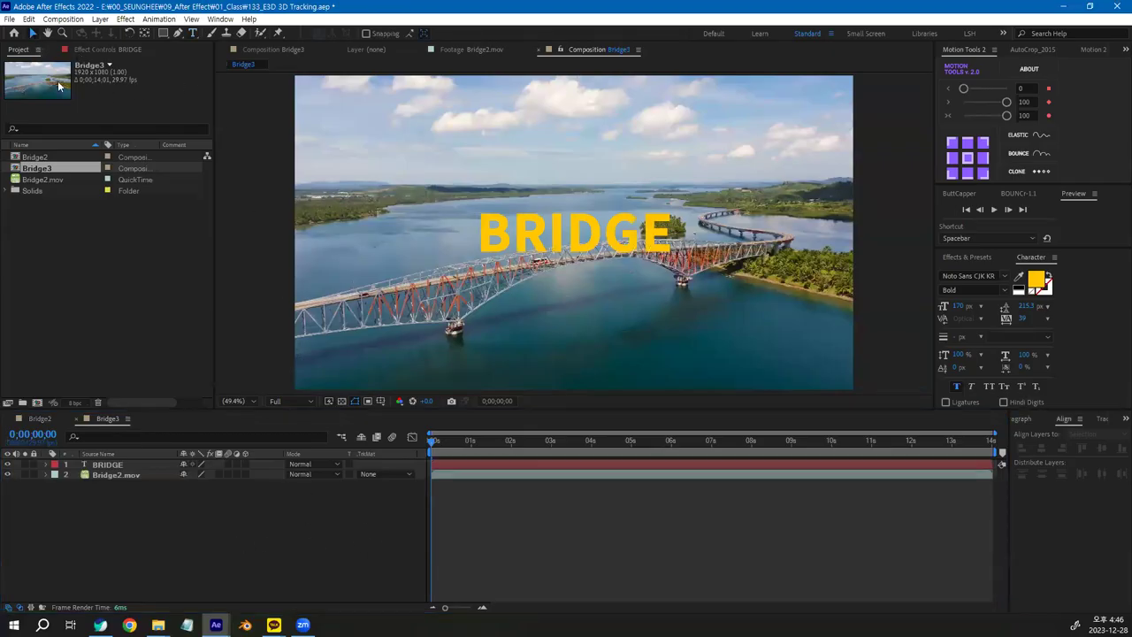
pyautogui.click(364, 555)
pyautogui.press('space')
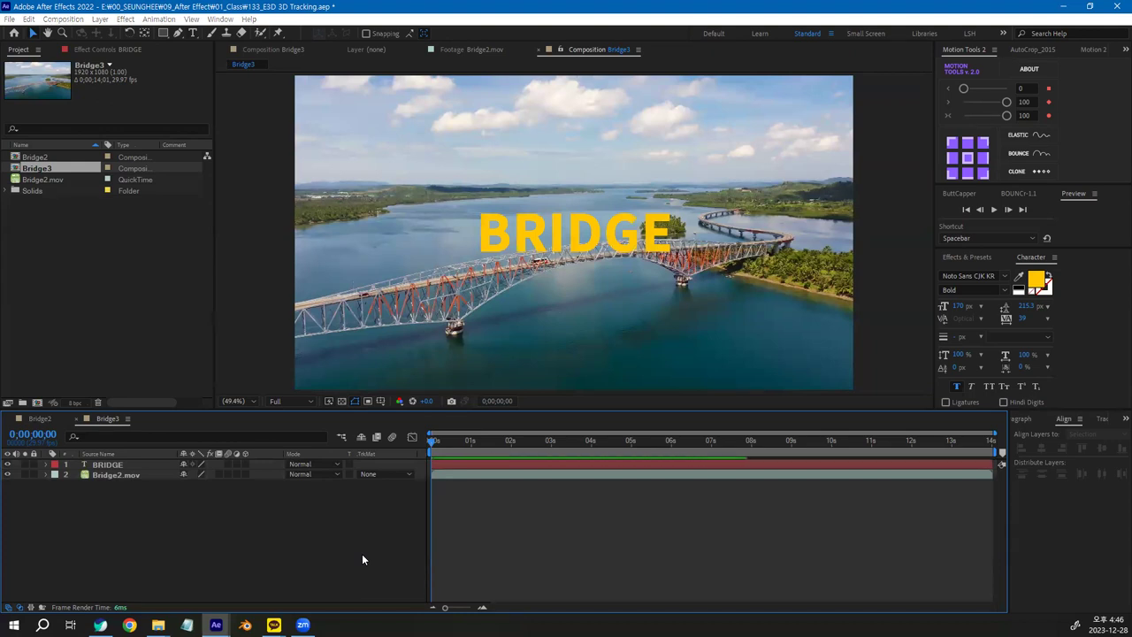
# Create a black comp-size solid layer named E3d.
pyautogui.hotkey('ctrl', 'y')
pyautogui.write('E')
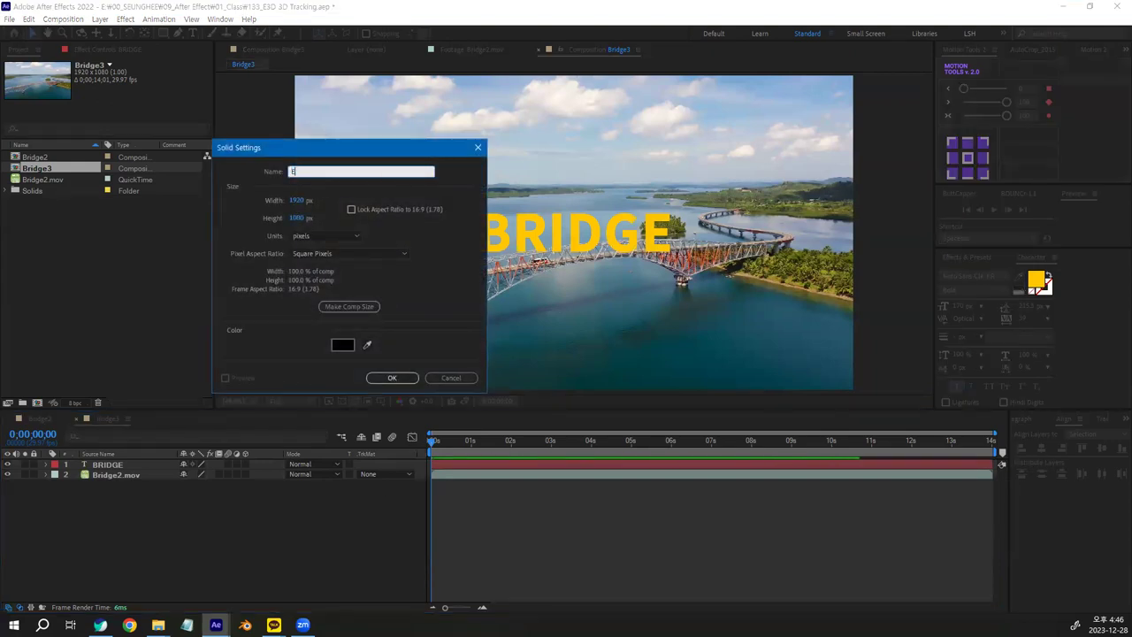
pyautogui.click(378, 307)
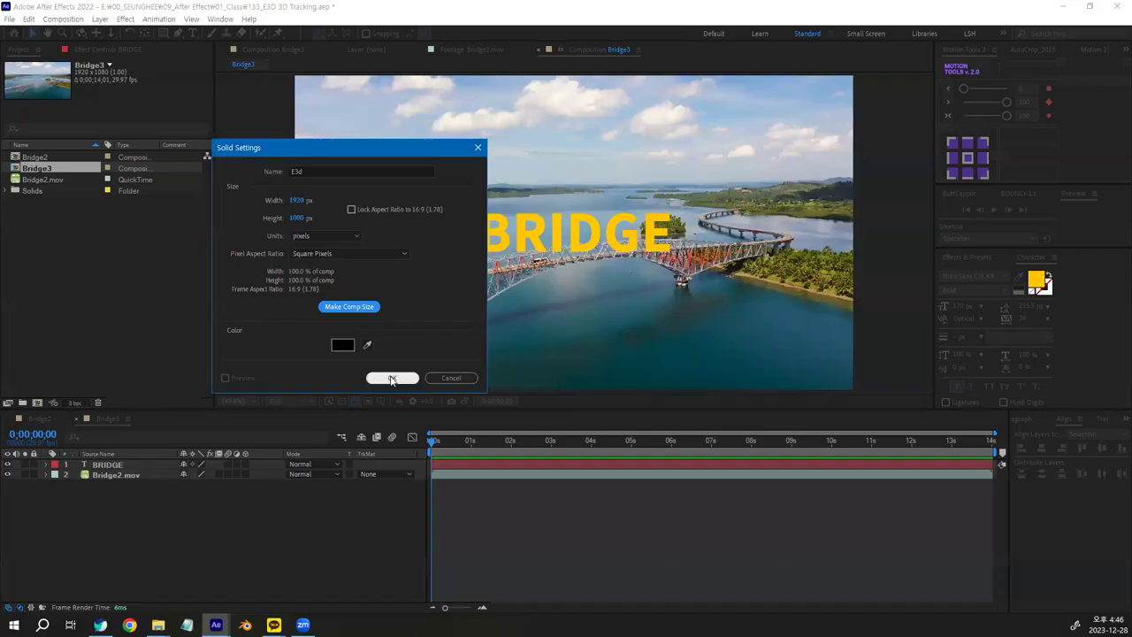
pyautogui.click(502, 412)
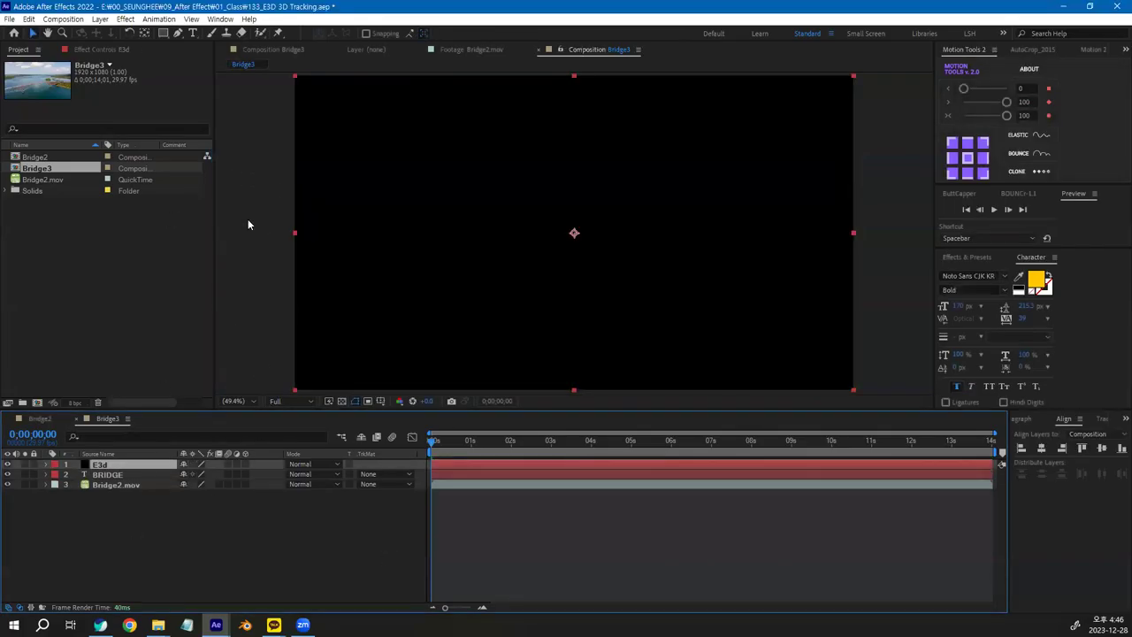
# Apply the Video Copilot Element effect to the E3d solid and show its effect settings.
pyautogui.click(125, 19)
pyautogui.moveTo(175, 439)
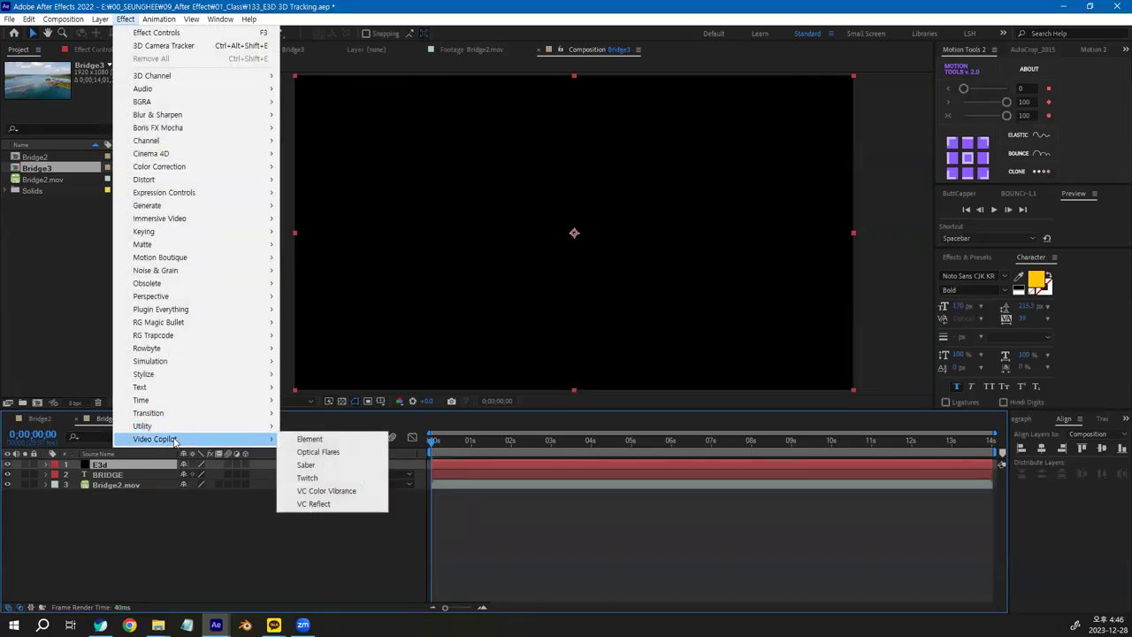
pyautogui.click(310, 440)
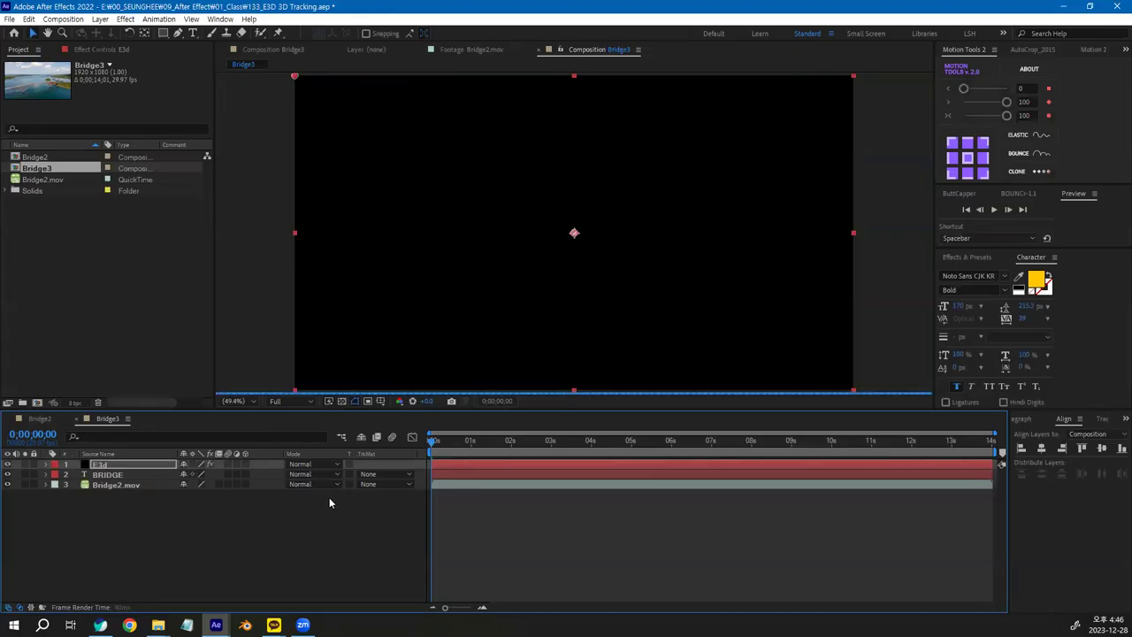
pyautogui.click(124, 49)
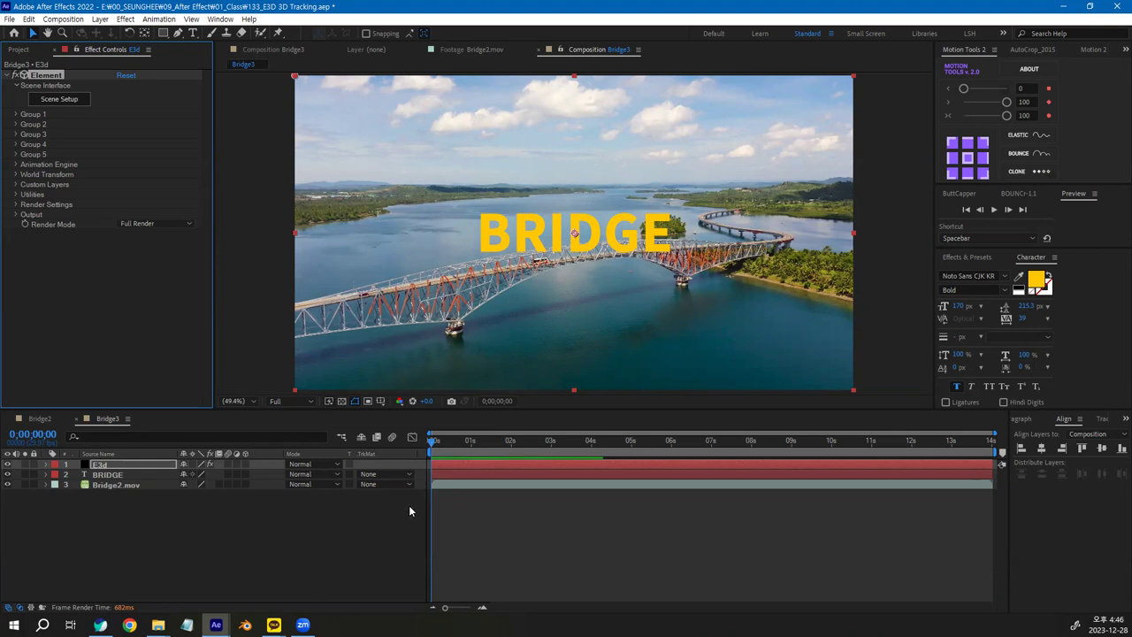
# Assign the BRIDGE text layer to Path Layer 1 under Element's Custom Text and Masks.
pyautogui.click(16, 184)
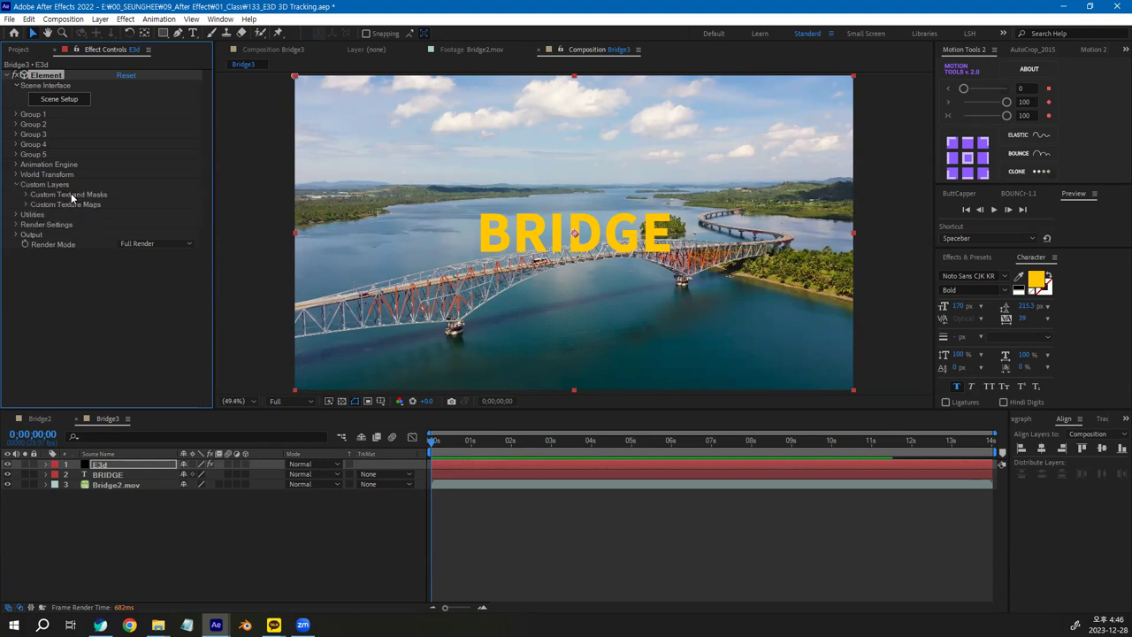
pyautogui.click(26, 194)
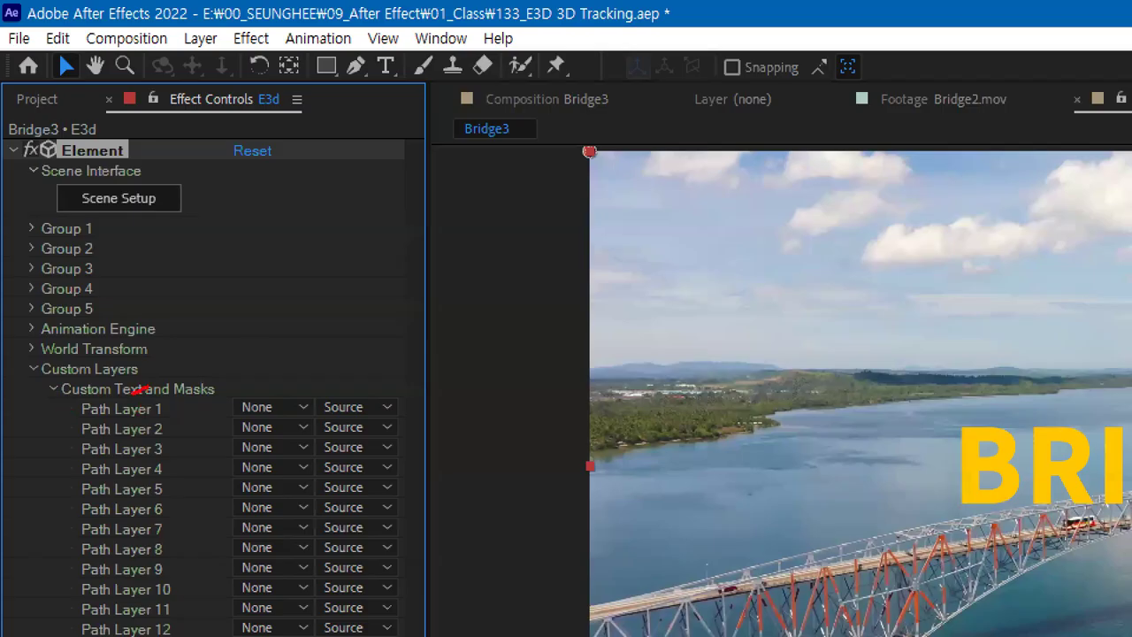
pyautogui.moveTo(137, 394)
pyautogui.mouseDown()
pyautogui.moveTo(106, 394)
pyautogui.moveTo(199, 398)
pyautogui.mouseUp()
pyautogui.moveTo(78, 422); pyautogui.dragTo(297, 419)
pyautogui.moveTo(1039, 434); pyautogui.dragTo(1026, 445)
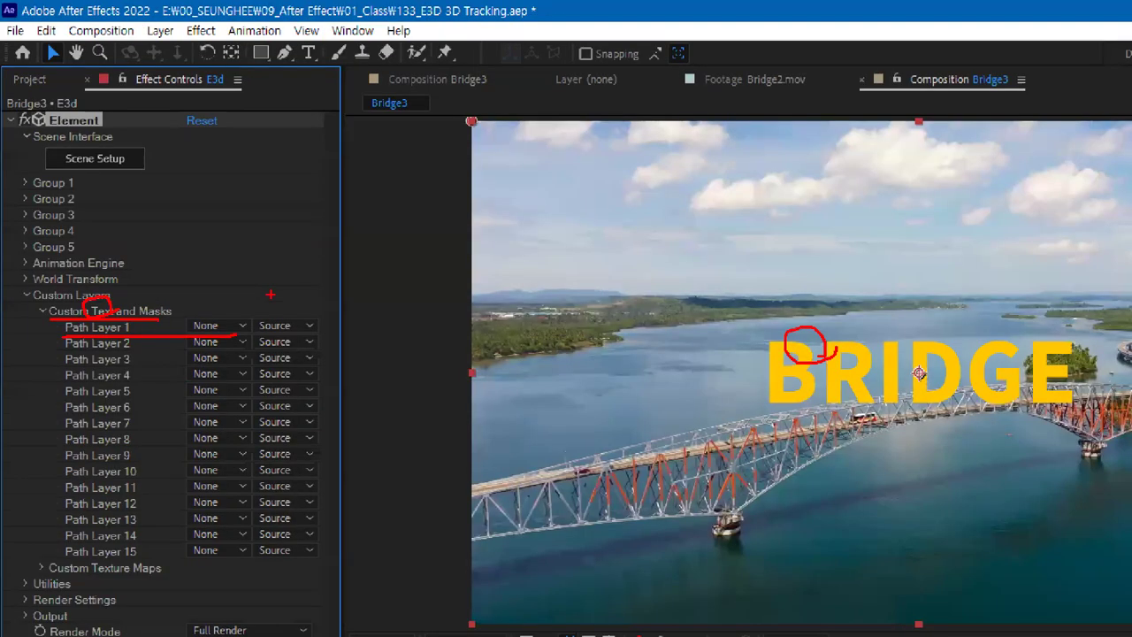
pyautogui.click(220, 326)
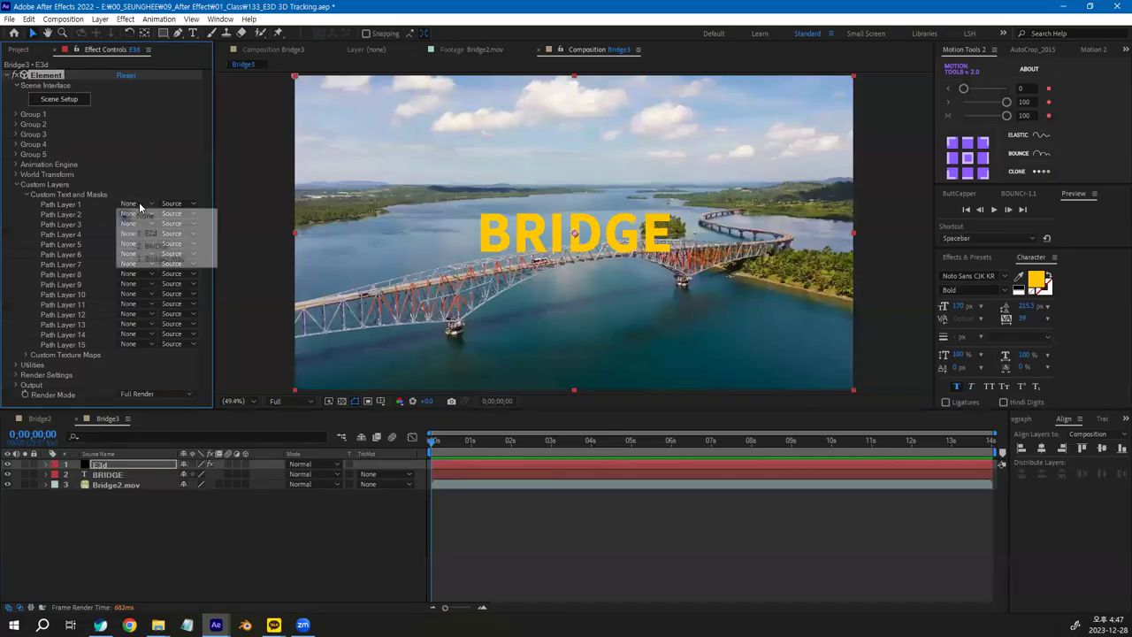
pyautogui.click(155, 246)
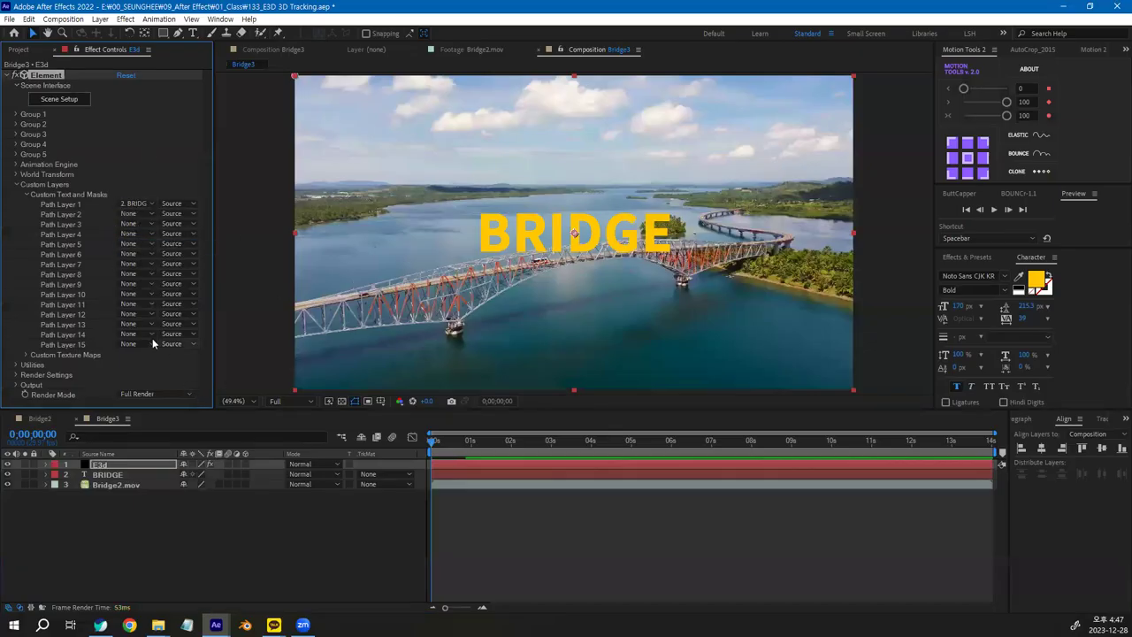
# Assign Bridge2.mov to Layer 1 of Element's Custom Texture Maps and hide the BRIDGE text layer.
pyautogui.click(26, 355)
pyautogui.scroll(-5, 74, 233)
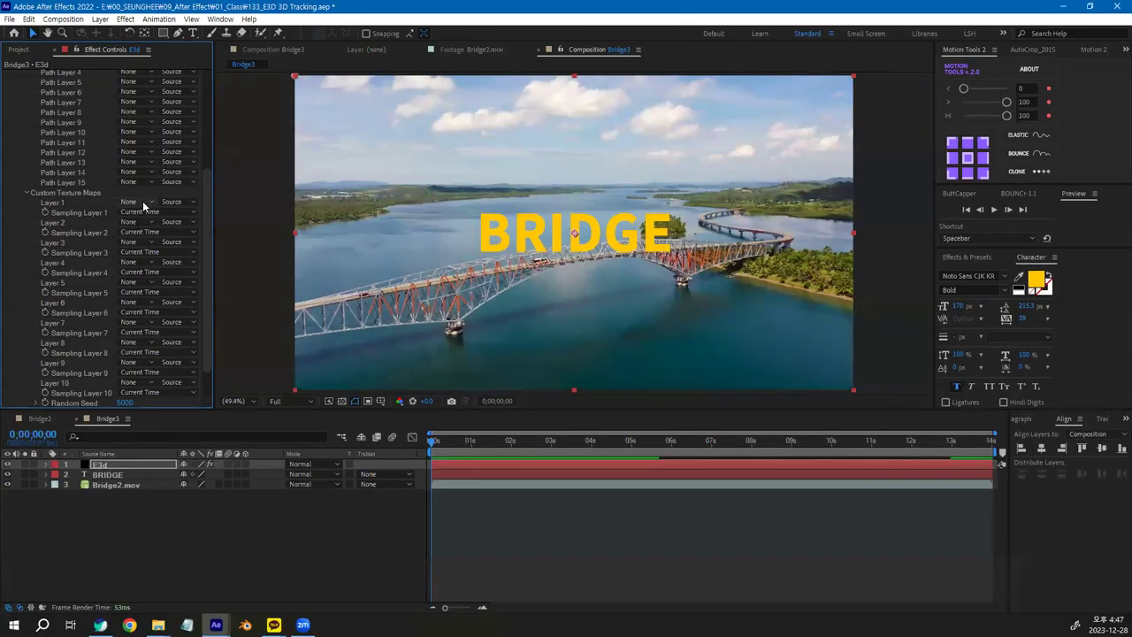
pyautogui.click(144, 206)
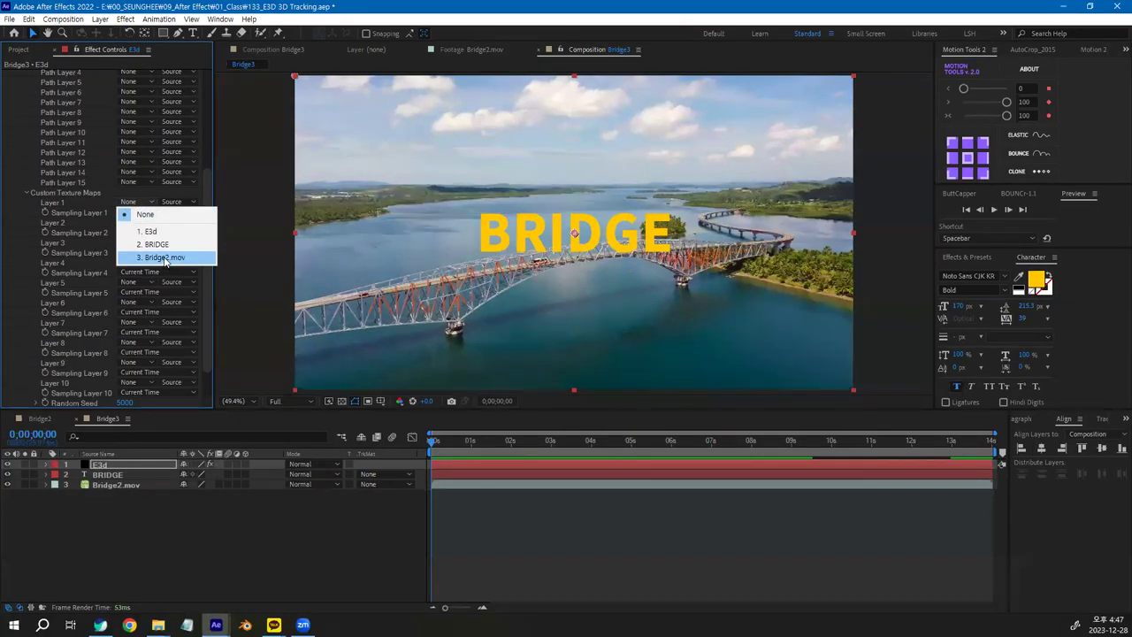
pyautogui.click(161, 256)
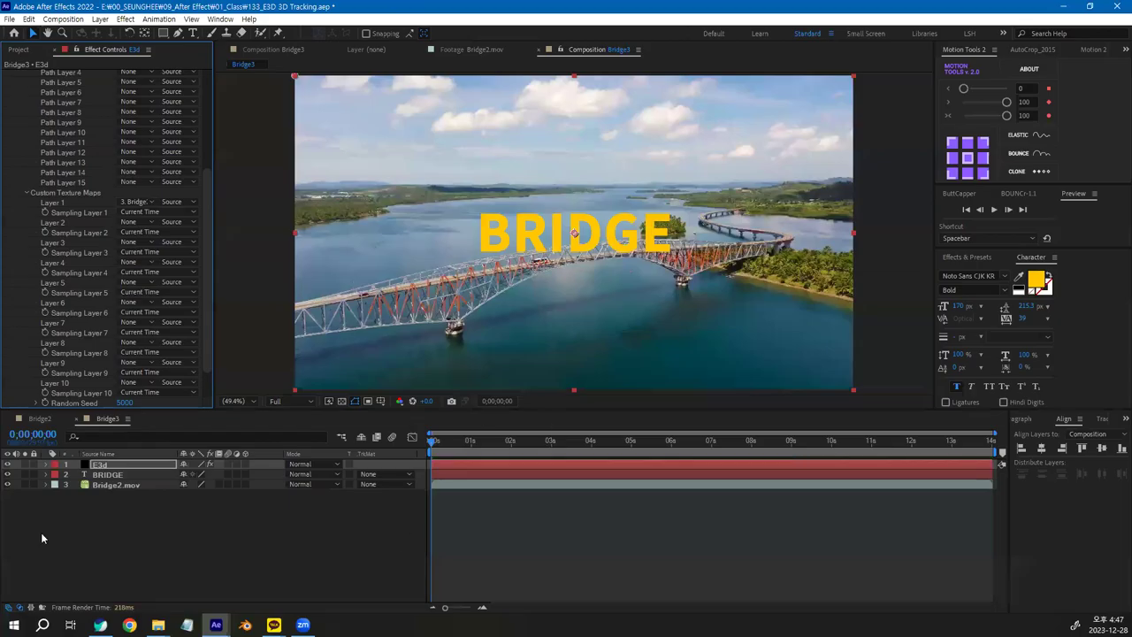
pyautogui.click(8, 475)
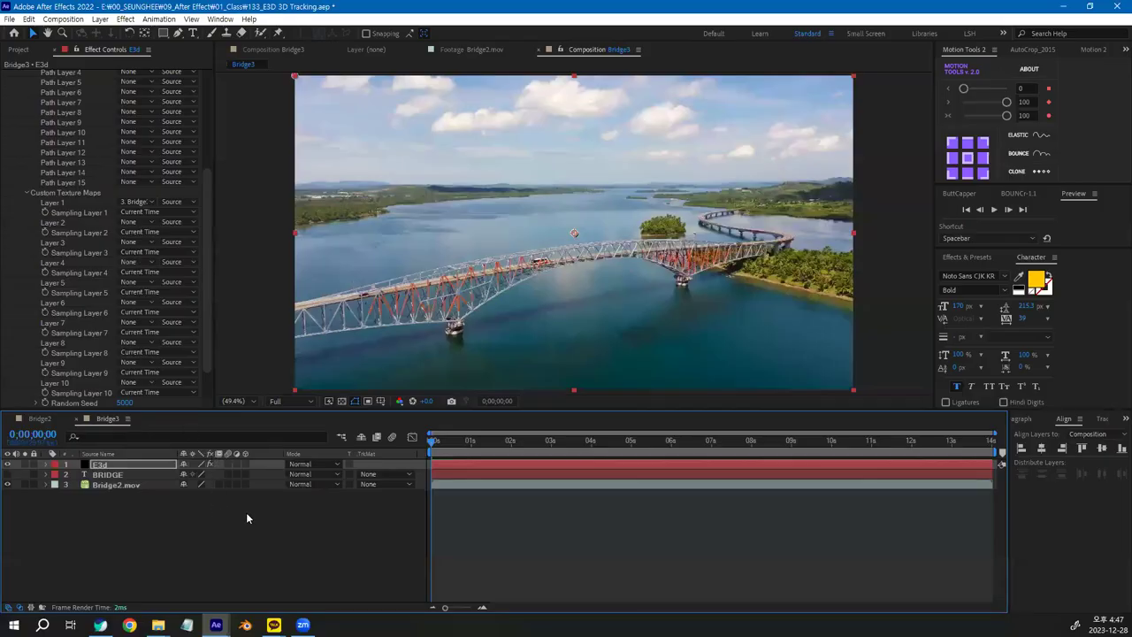
# Open Element's Scene Setup and extrude the BRIDGE text path into a 3D model.
pyautogui.click(207, 257)
pyautogui.moveTo(207, 256); pyautogui.dragTo(207, 101)
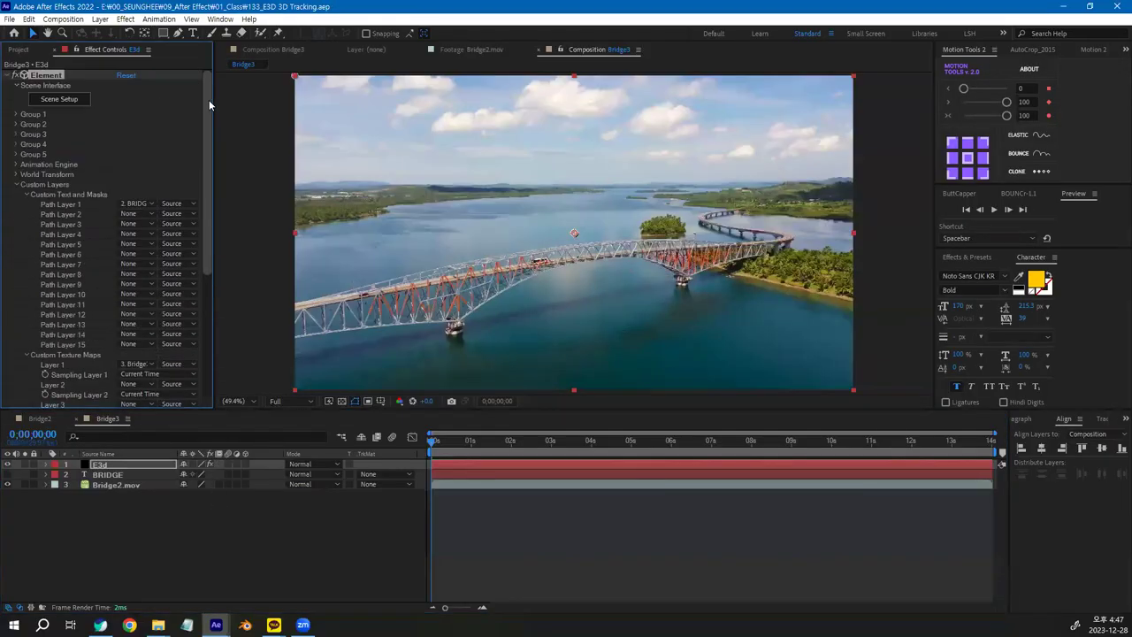
pyautogui.click(73, 95)
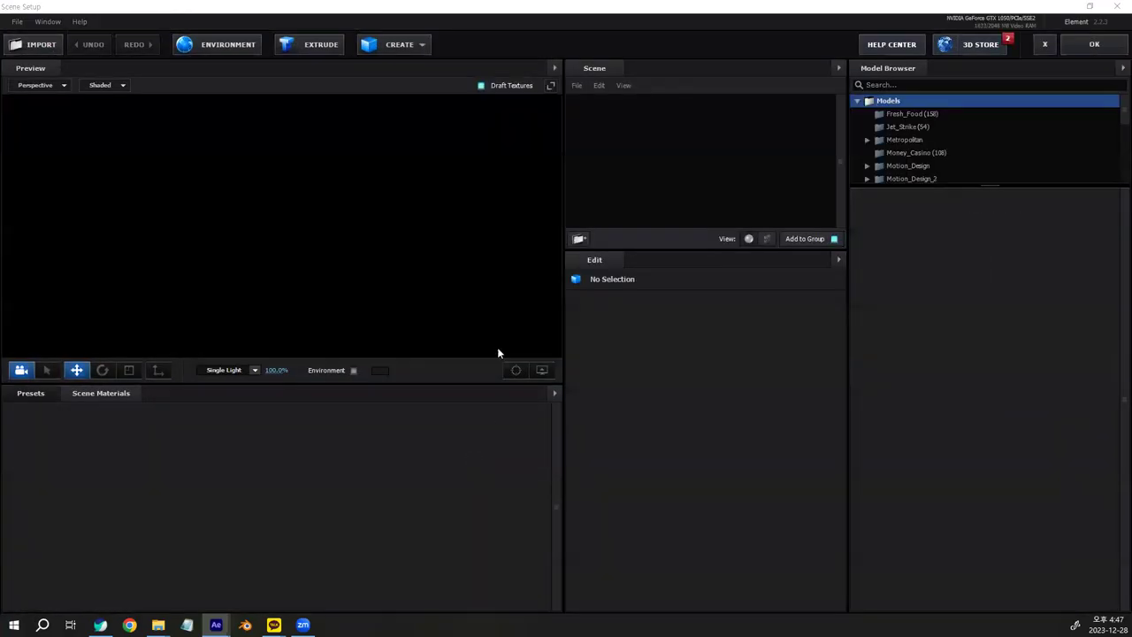
pyautogui.click(306, 50)
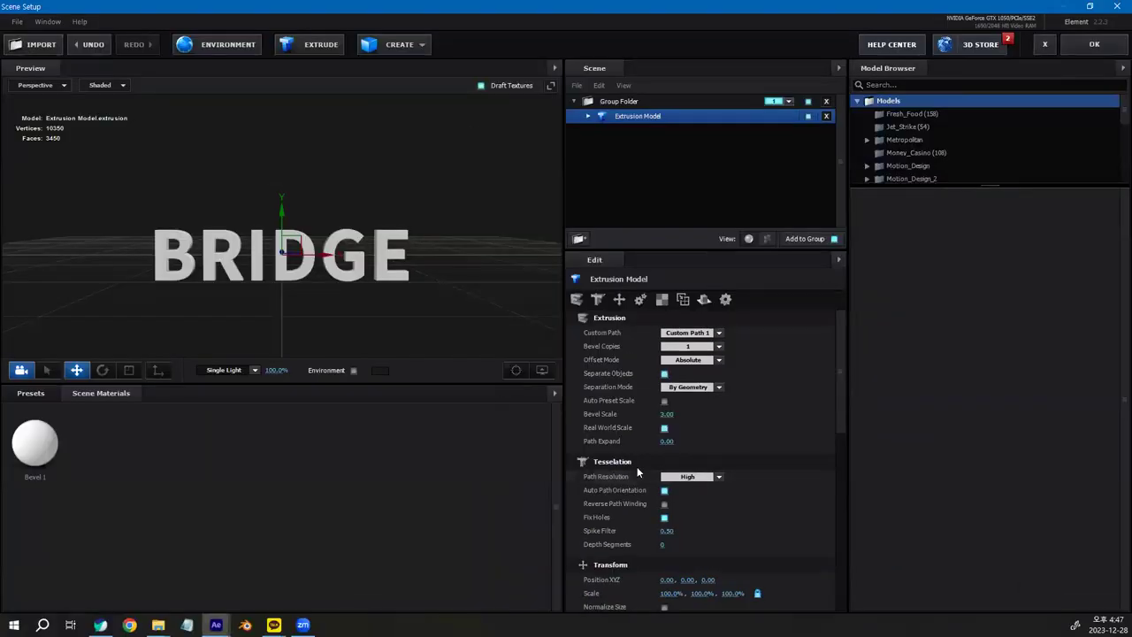
# Set the extrusion model's Path Resolution to Extreme and inspect the 3D letters at an angle.
pyautogui.click(731, 329)
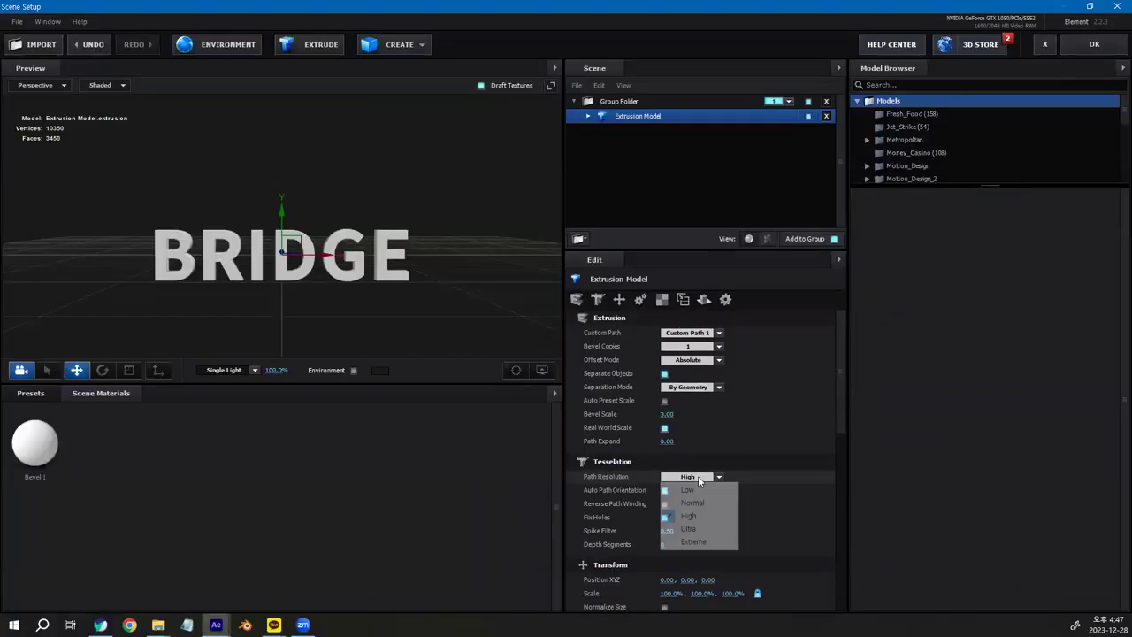
pyautogui.click(707, 542)
pyautogui.moveTo(366, 321); pyautogui.dragTo(343, 343)
pyautogui.scroll(5, 343, 343)
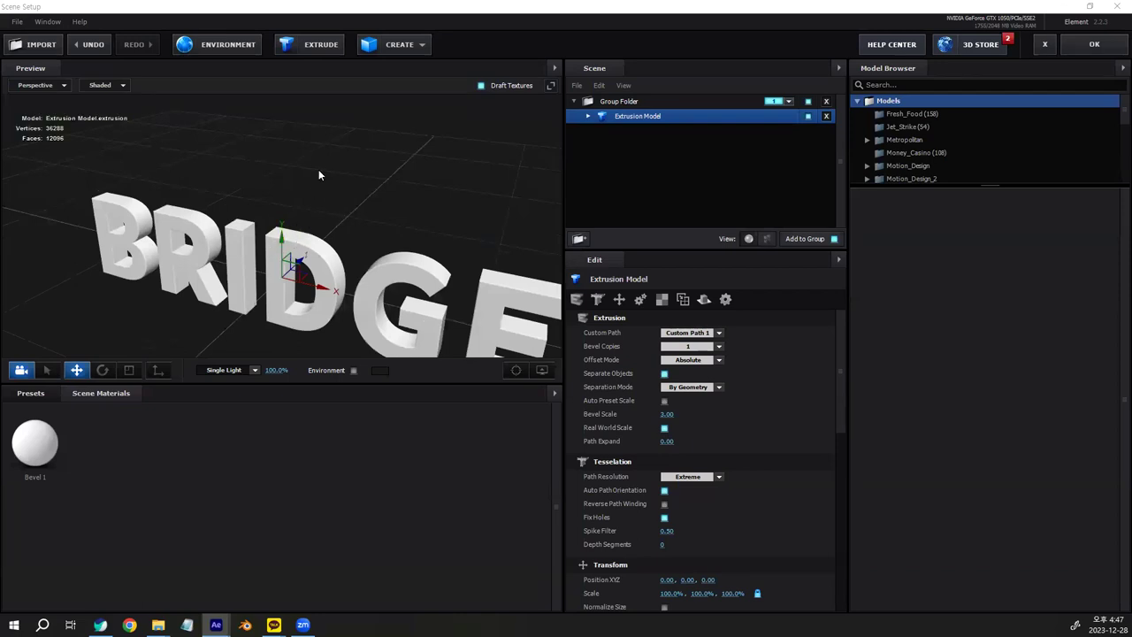
# Set the Extrude of the extrusion model's Bevel 1 to 2.15 and check the letters' depth.
pyautogui.click(588, 117)
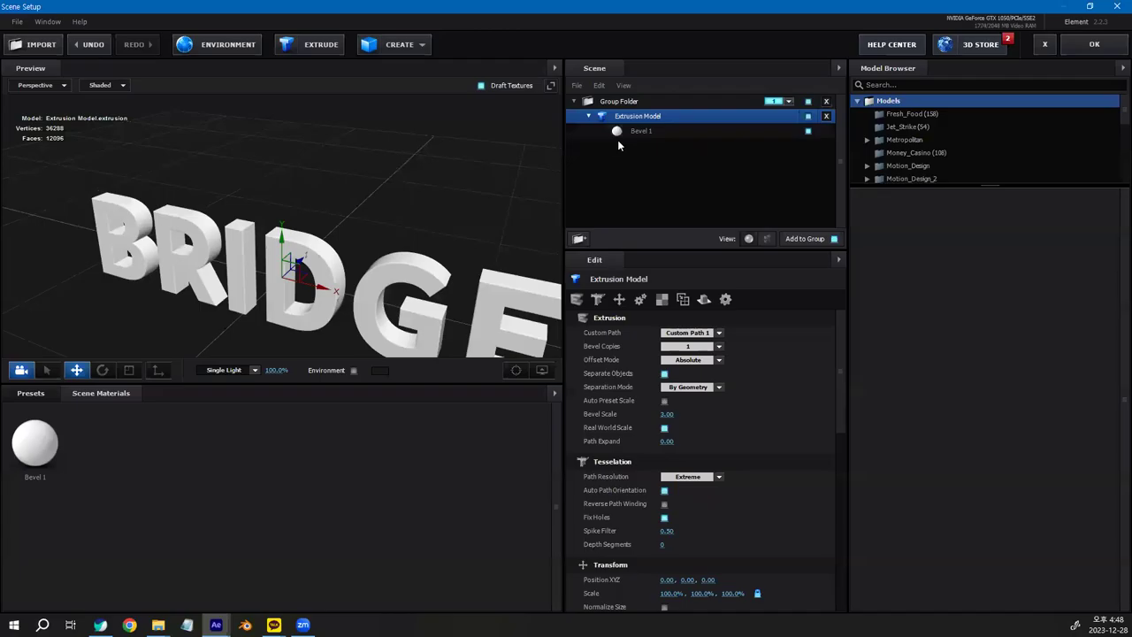
pyautogui.click(634, 134)
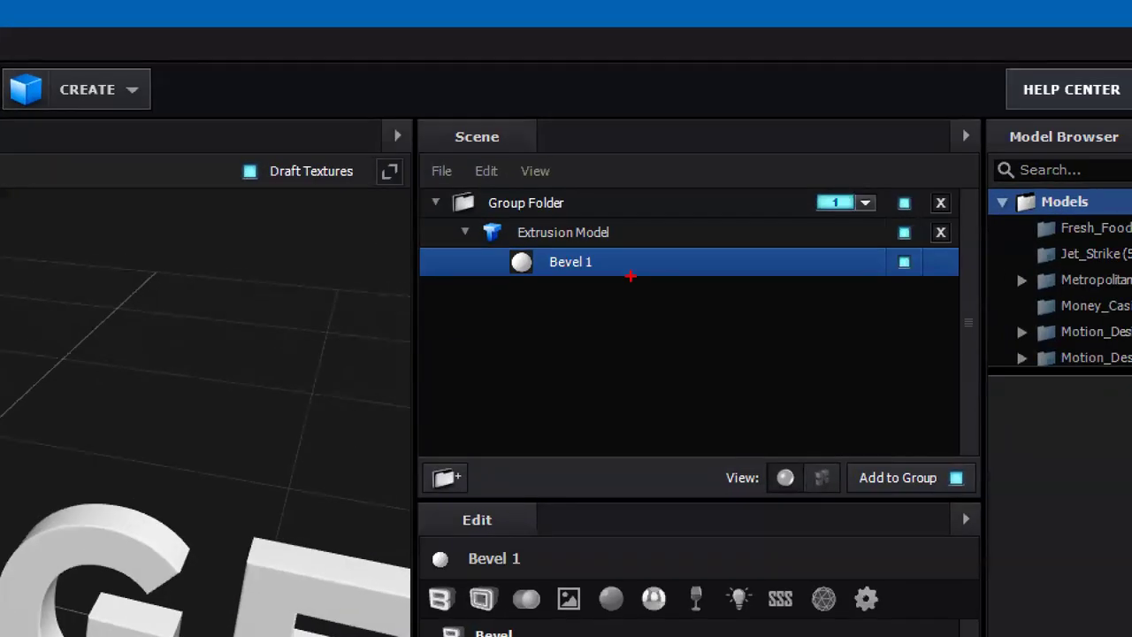
pyautogui.moveTo(669, 137); pyautogui.dragTo(634, 126)
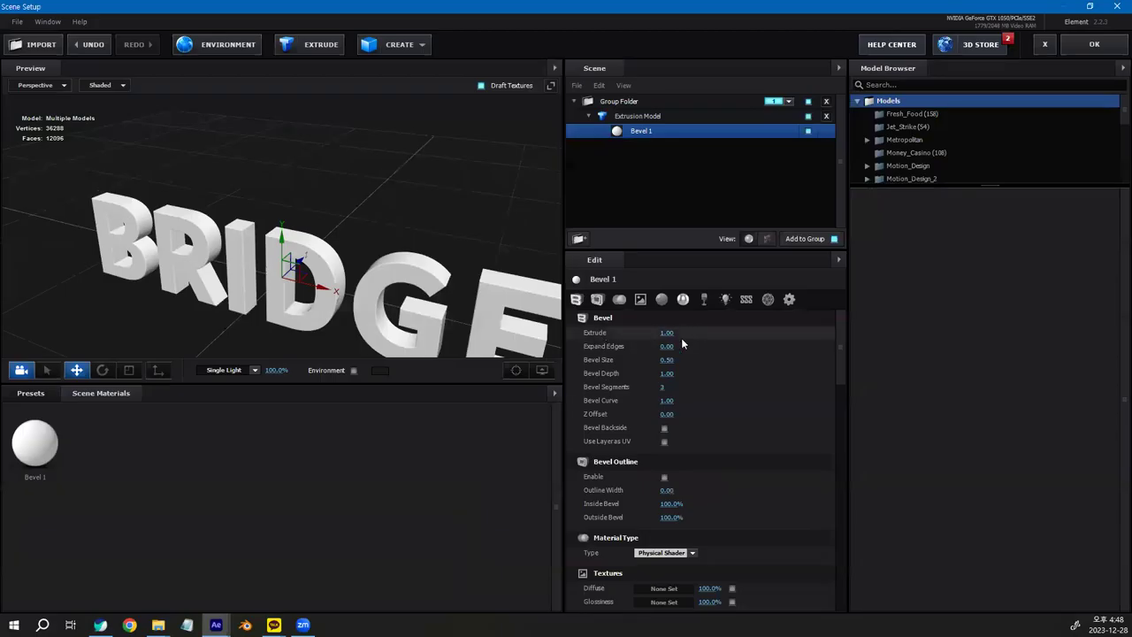
pyautogui.moveTo(665, 331); pyautogui.dragTo(722, 325)
pyautogui.moveTo(376, 219); pyautogui.dragTo(654, 315)
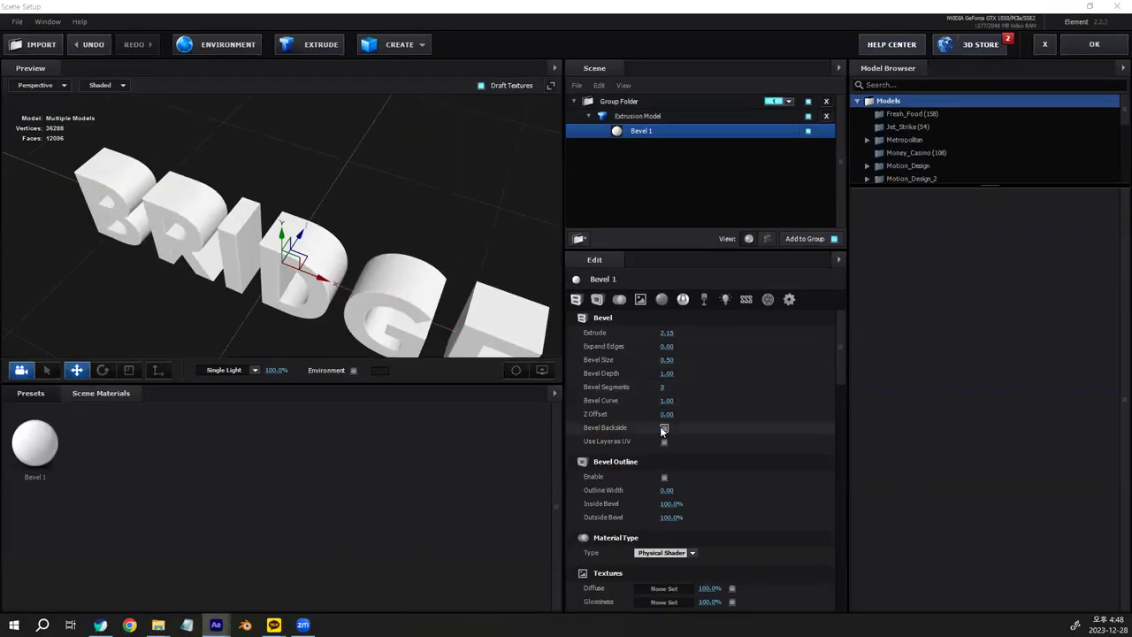
# Enable Bevel Backside on Bevel 1 and inspect the letters from behind and in front.
pyautogui.click(663, 429)
pyautogui.moveTo(459, 292); pyautogui.dragTo(237, 289)
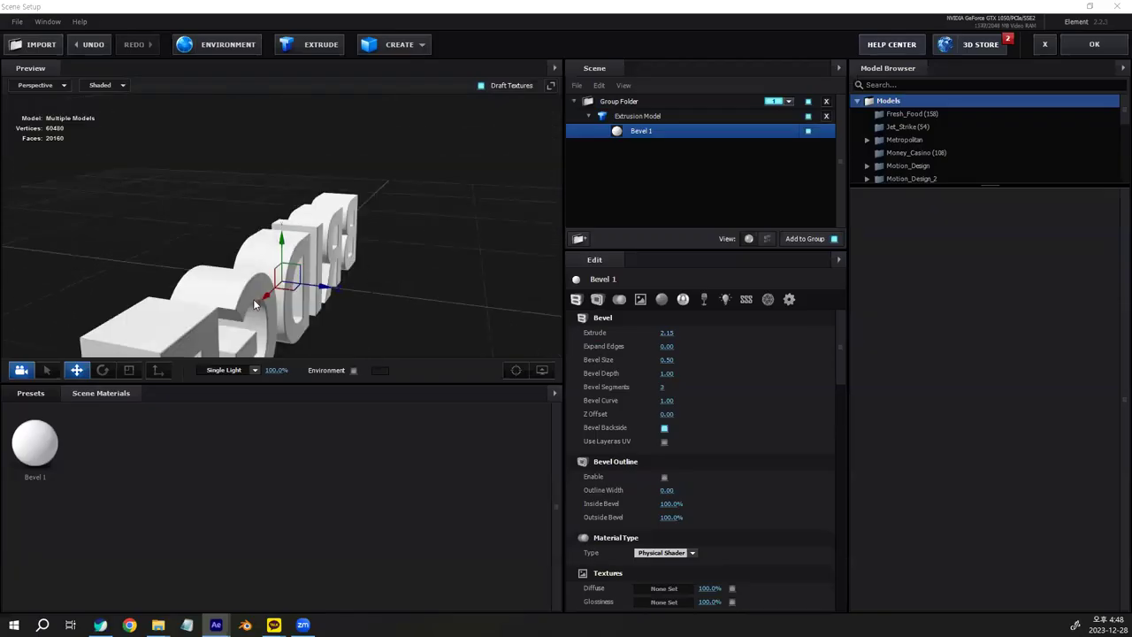
pyautogui.moveTo(331, 316); pyautogui.dragTo(235, 464)
# Find the Aged Iron preset among the Material-Pack metals and apply it to Bevel 1 of the extrusion model.
pyautogui.click(31, 393)
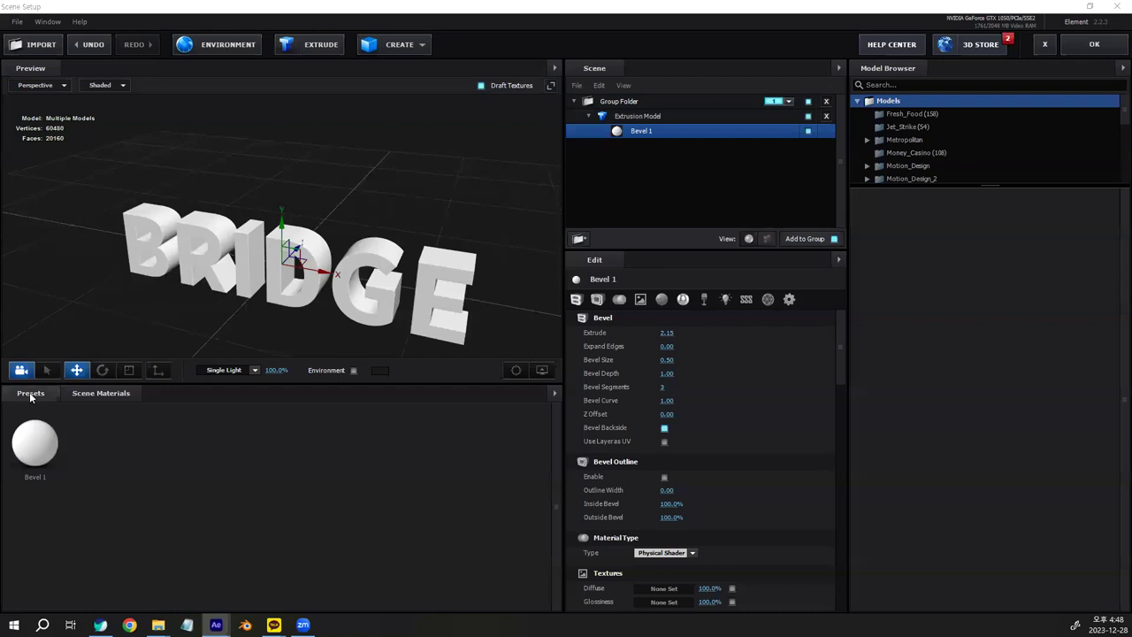
pyautogui.click(64, 500)
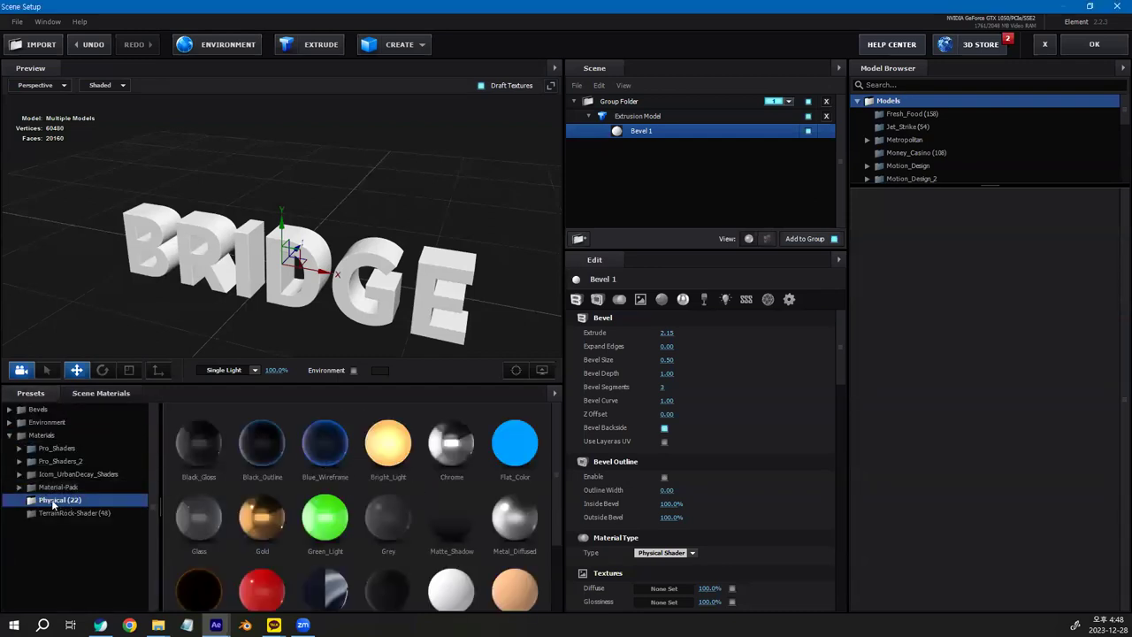
pyautogui.scroll(-1, 420, 495)
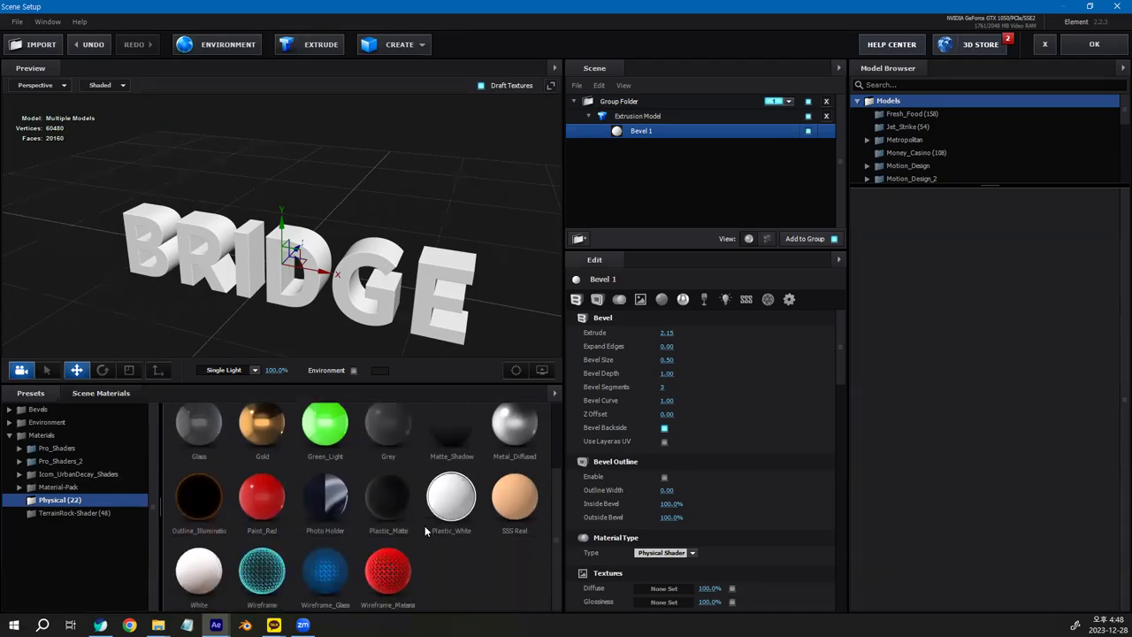
pyautogui.scroll(1, 456, 578)
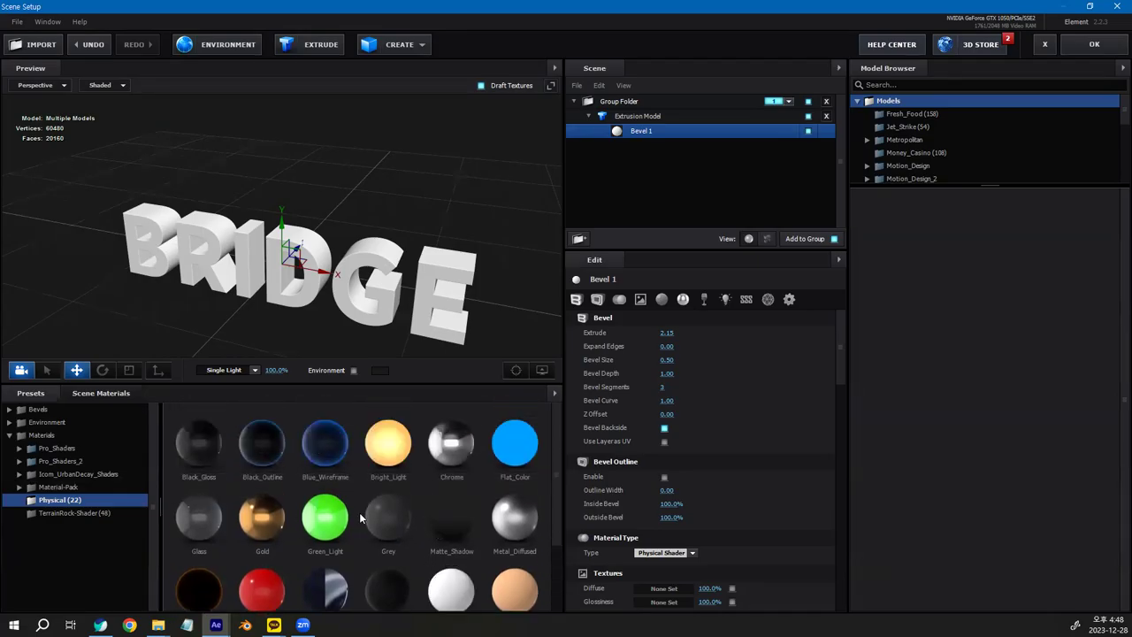
pyautogui.click(63, 487)
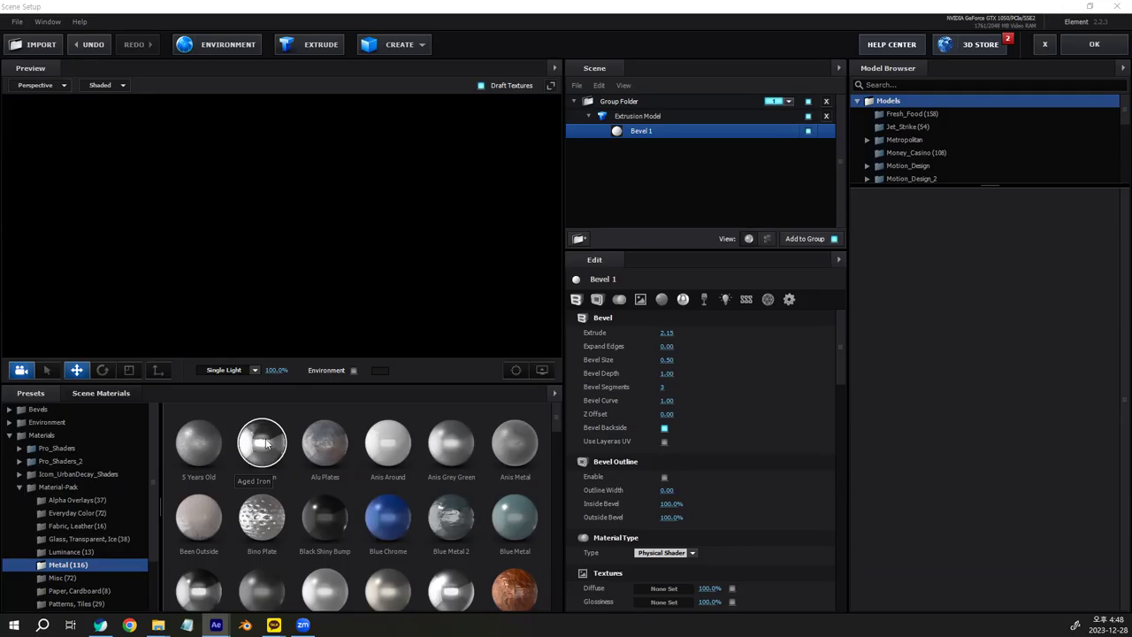
pyautogui.moveTo(264, 445); pyautogui.dragTo(642, 132)
pyautogui.moveTo(500, 308); pyautogui.dragTo(202, 193)
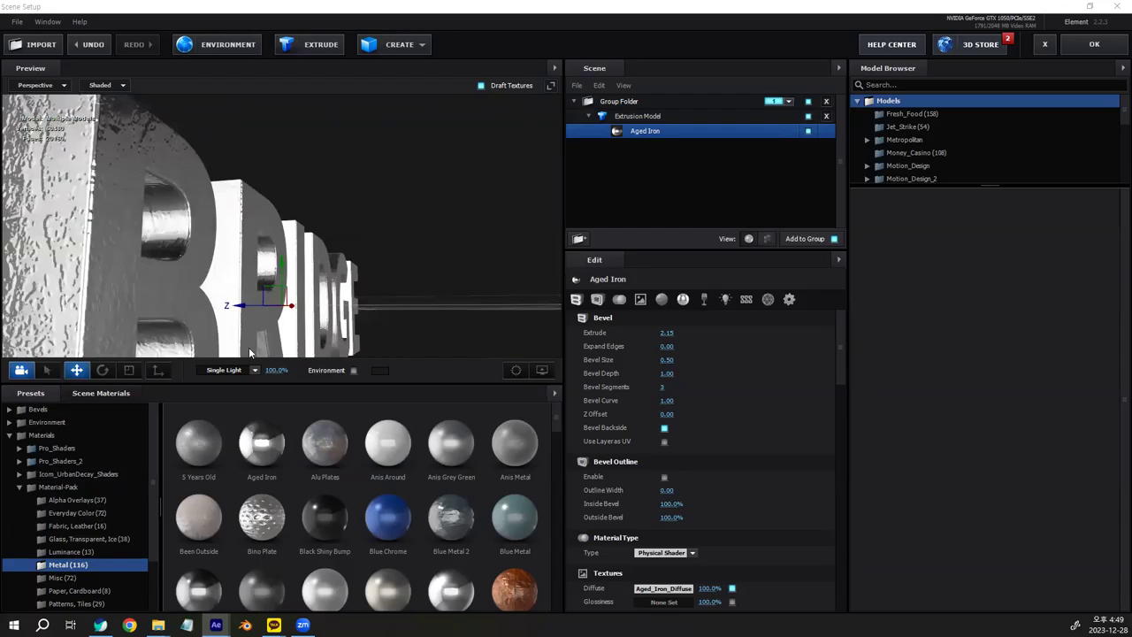
# Try the Anis Grey Green metal on the BRIDGE letters and reapply Aged Iron.
pyautogui.scroll(-5, 202, 193)
pyautogui.moveTo(451, 442); pyautogui.dragTo(209, 295)
pyautogui.moveTo(394, 319); pyautogui.dragTo(315, 339)
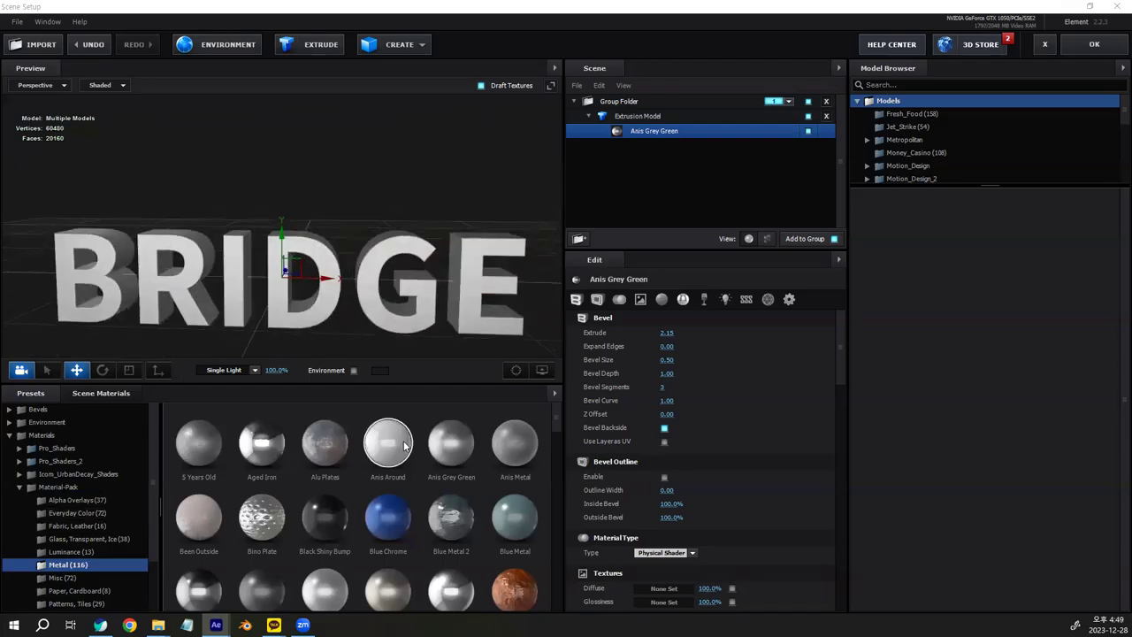
pyautogui.moveTo(265, 447); pyautogui.dragTo(291, 321)
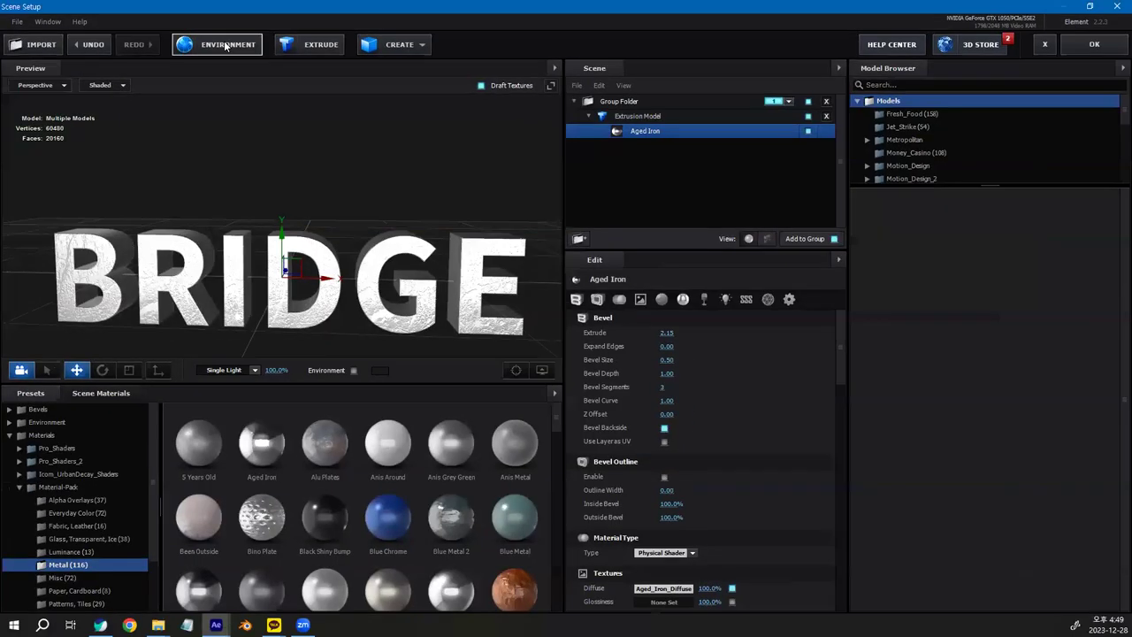
# Replace the scene's environment texture with Custom Layer 1 (Bridge2.mov).
pyautogui.click(279, 56)
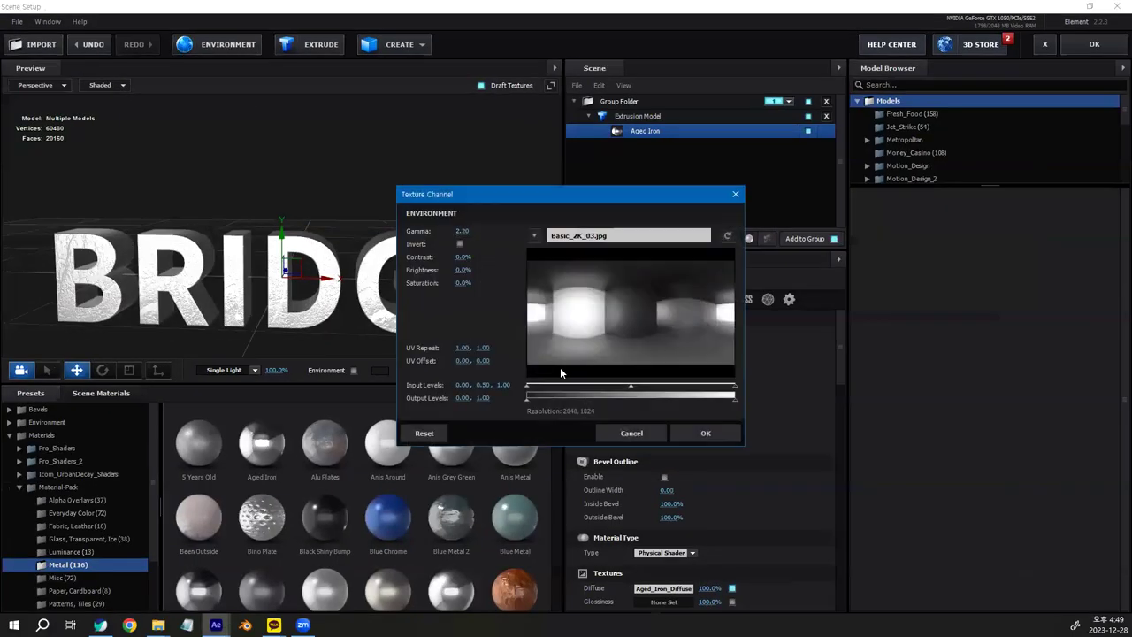
pyautogui.click(533, 236)
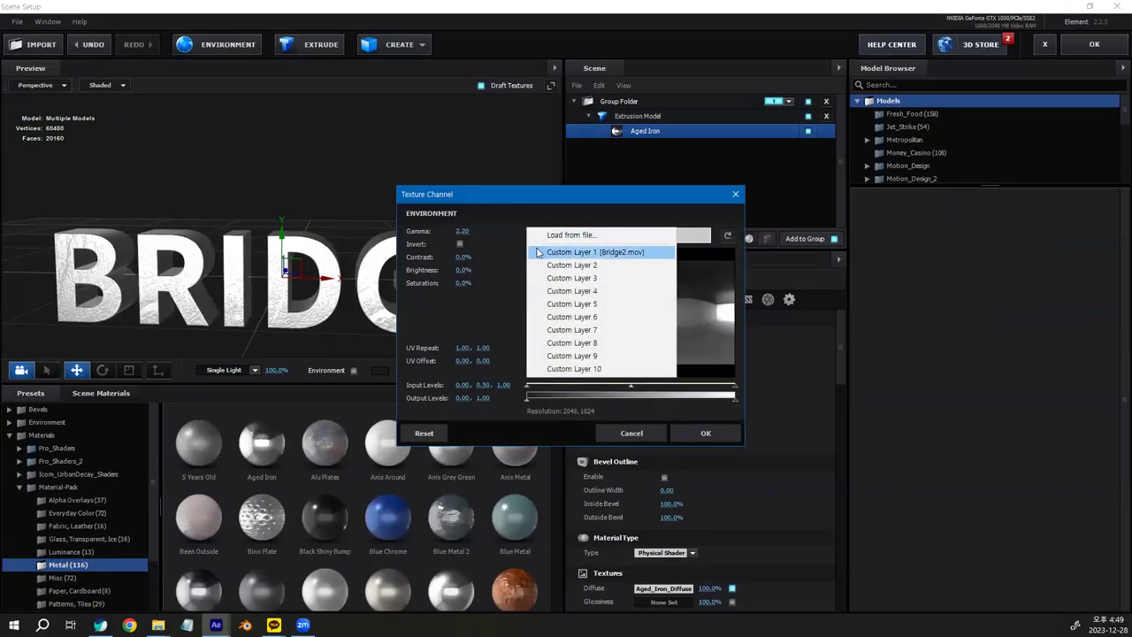
pyautogui.click(612, 254)
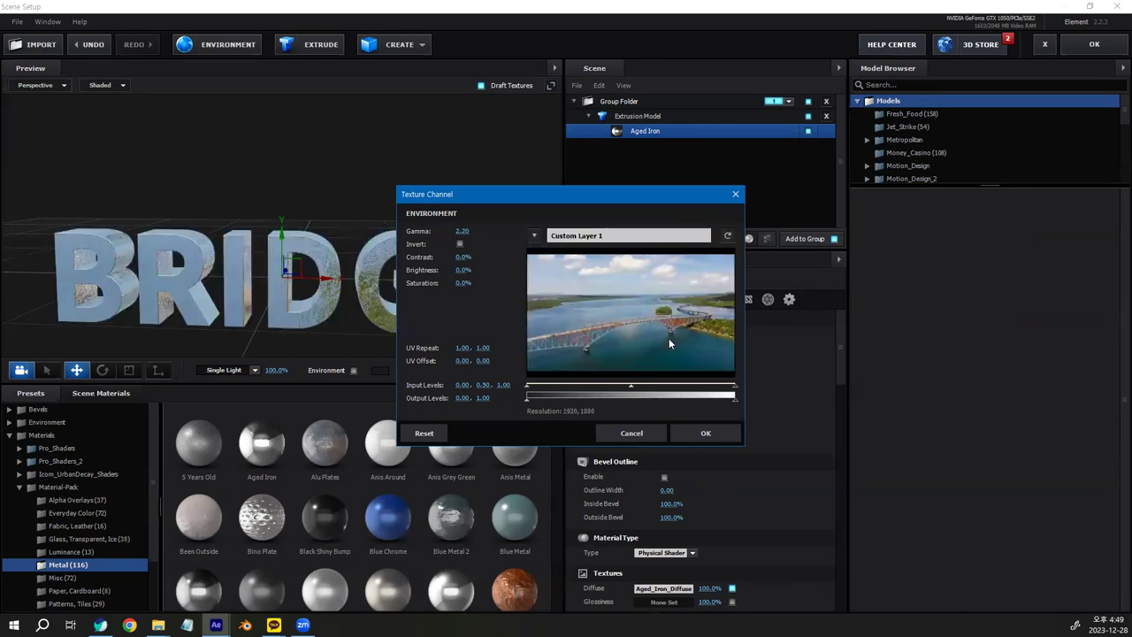
pyautogui.click(714, 433)
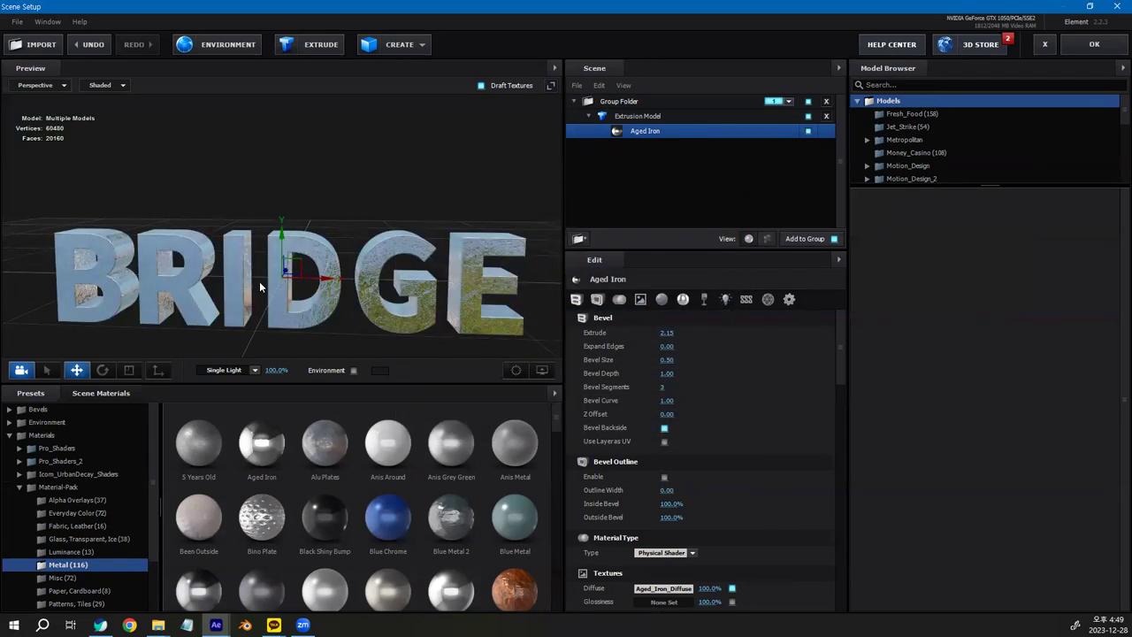
# Check the footage reflections on the letters from different angles and accept the Scene Setup changes.
pyautogui.scroll(-8, 277, 347)
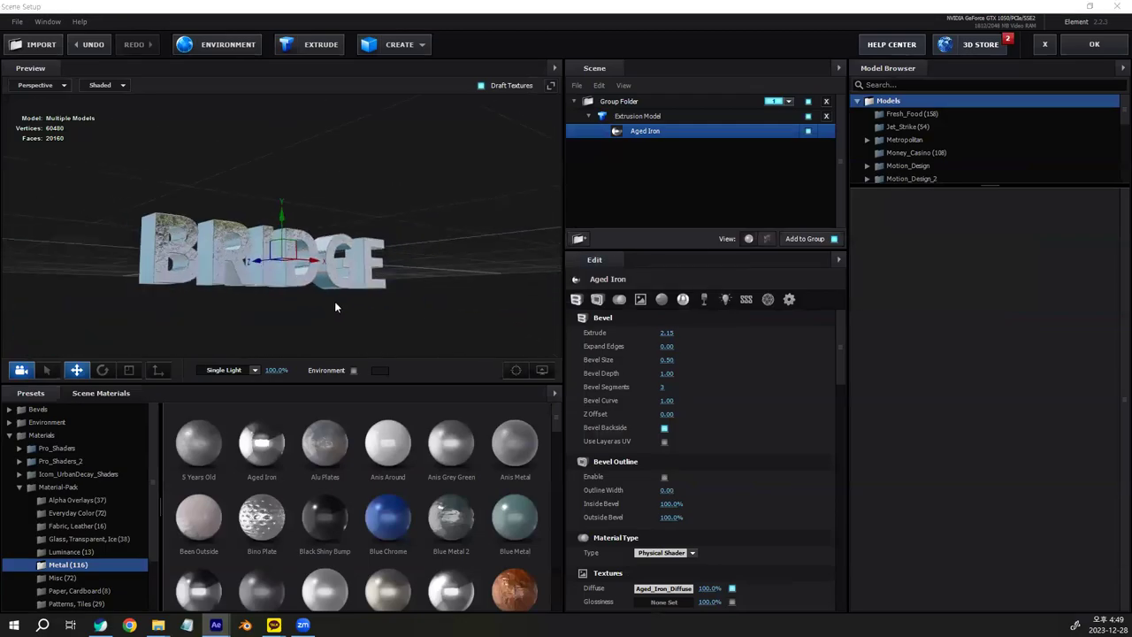
pyautogui.moveTo(298, 323); pyautogui.dragTo(259, 334)
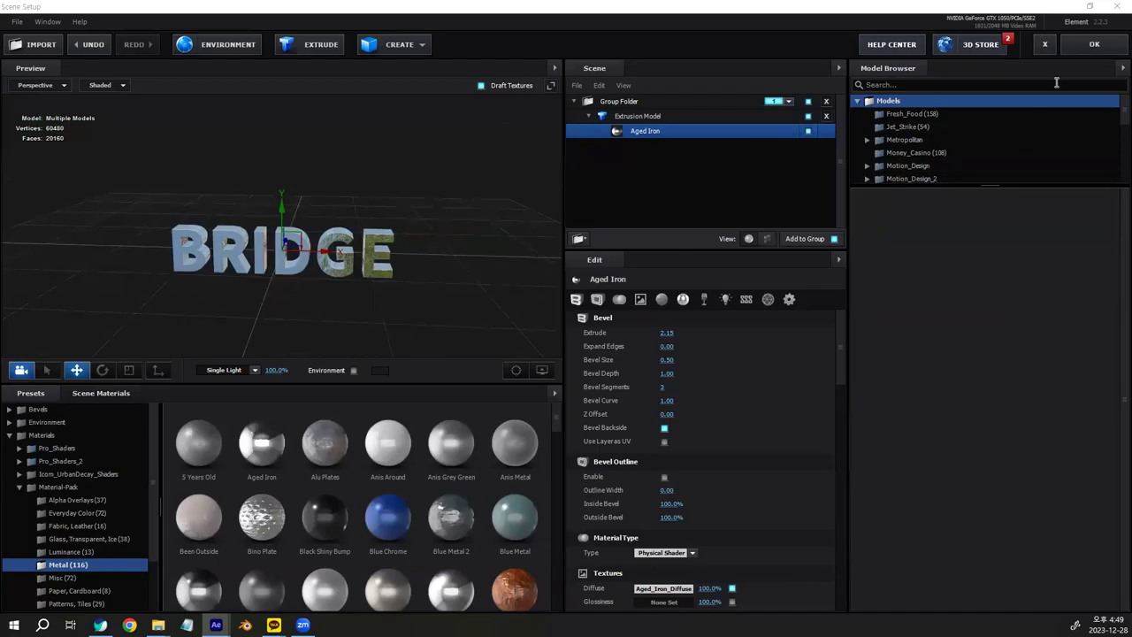
pyautogui.click(1094, 45)
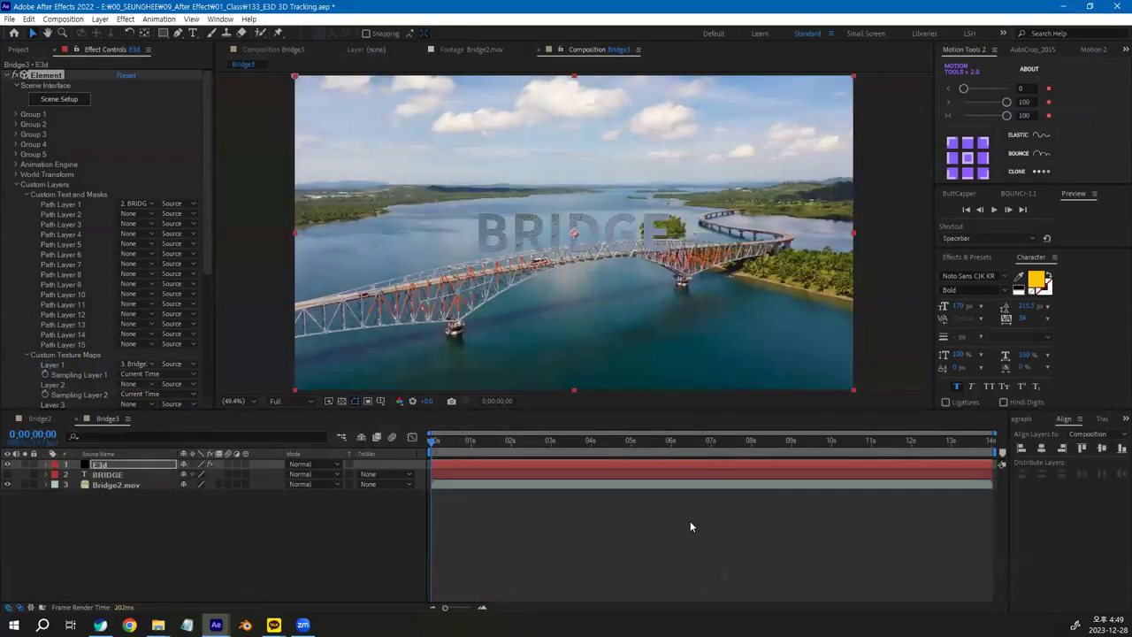
# Preview the Bridge3 composition to check how the 3D title sits over the footage.
pyautogui.moveTo(434, 442); pyautogui.dragTo(855, 442)
pyautogui.press('space')
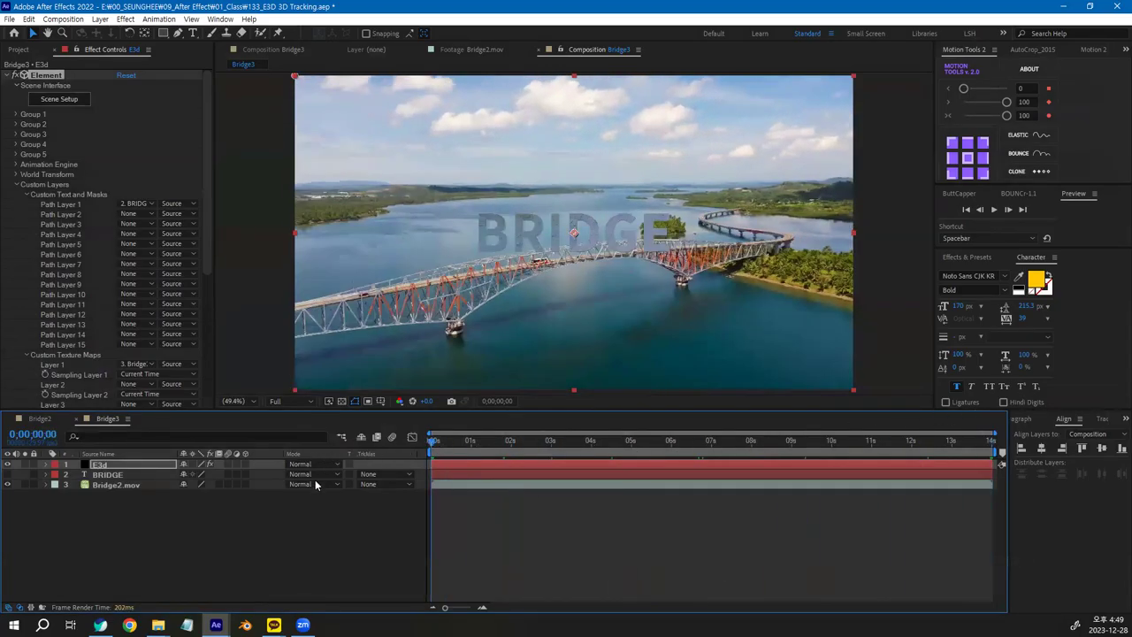
pyautogui.click(167, 533)
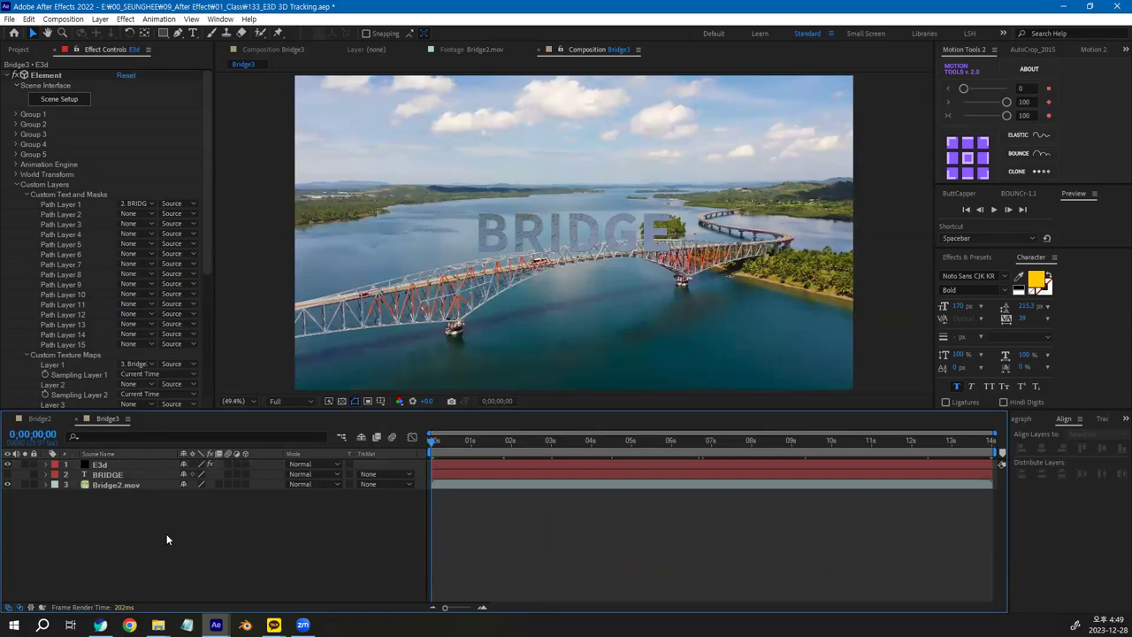
# Run Track Camera on the Bridge2.mov layer and create a camera from the solved 3D track.
pyautogui.click(116, 485)
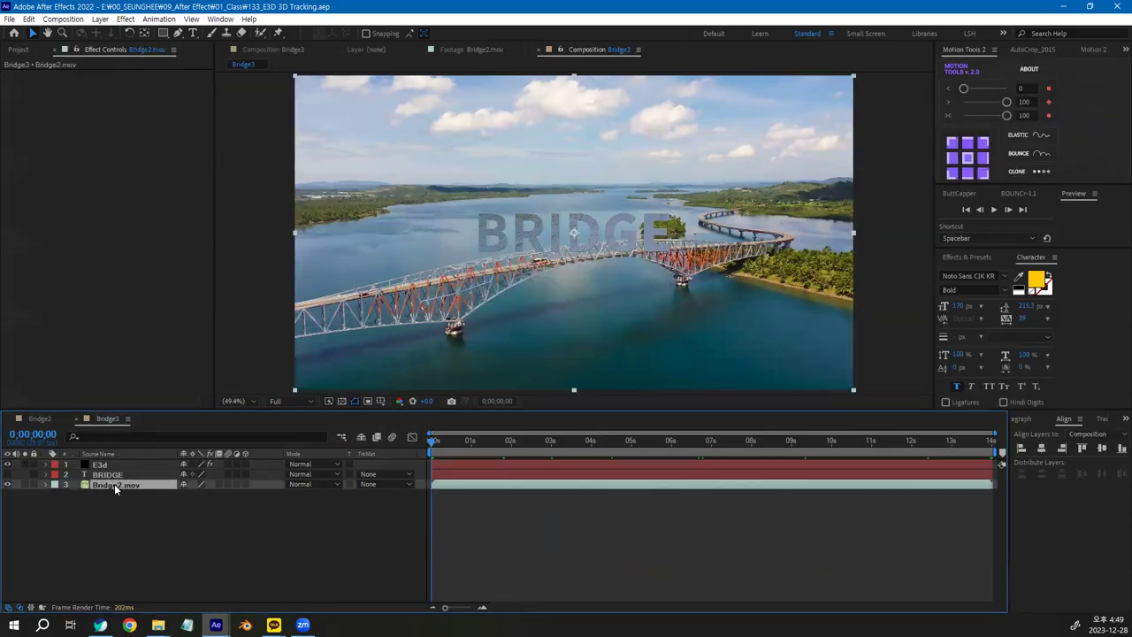
pyautogui.click(159, 18)
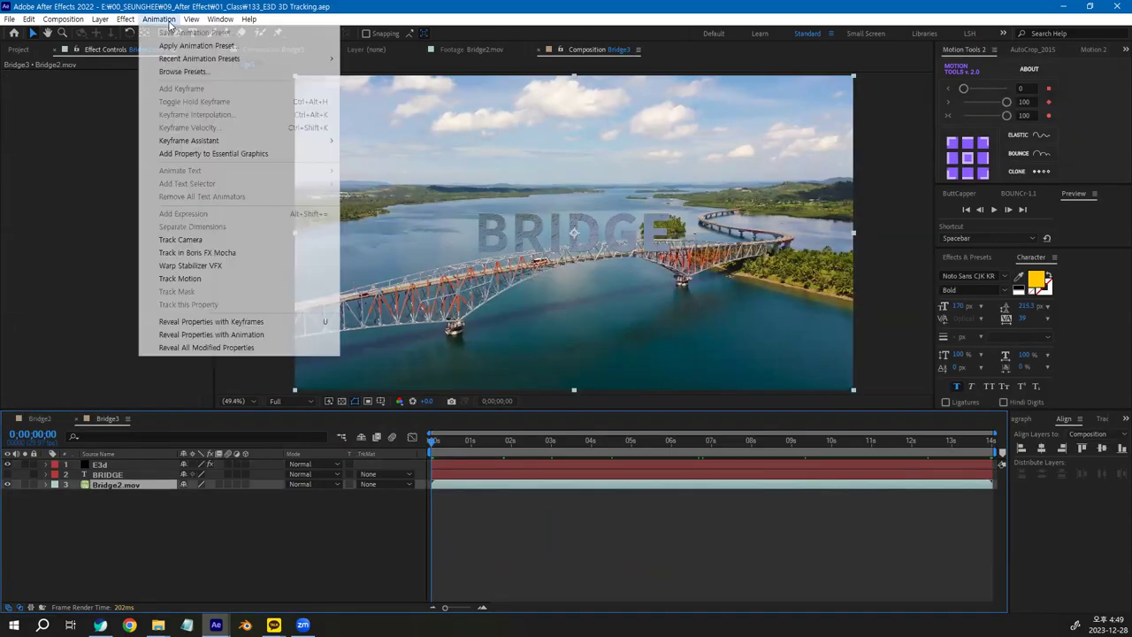
pyautogui.click(181, 241)
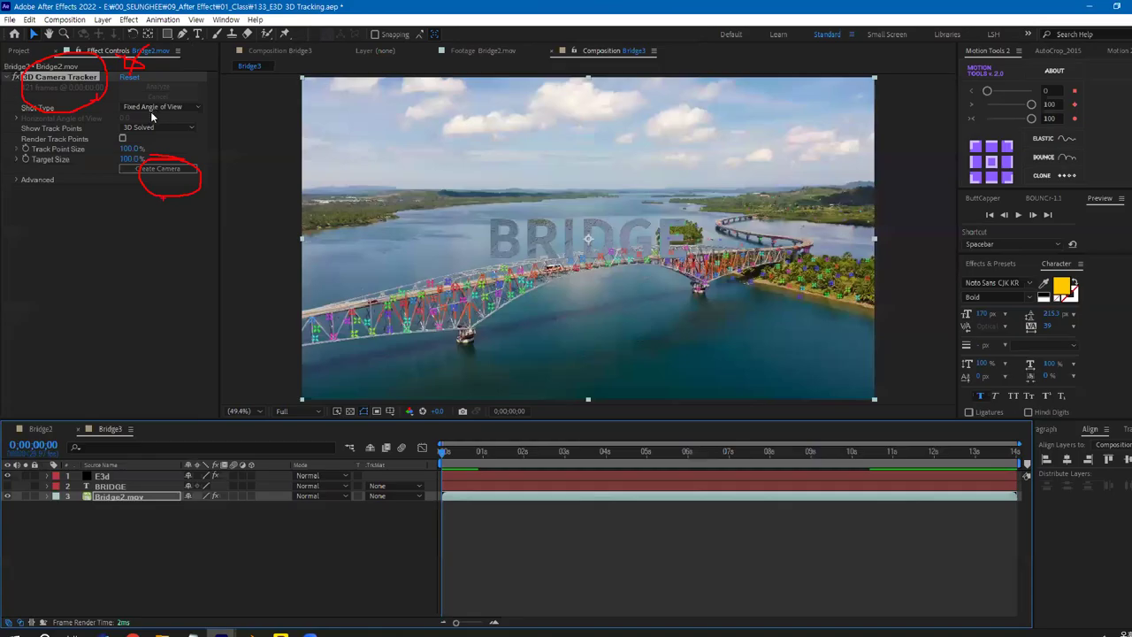
pyautogui.click(159, 166)
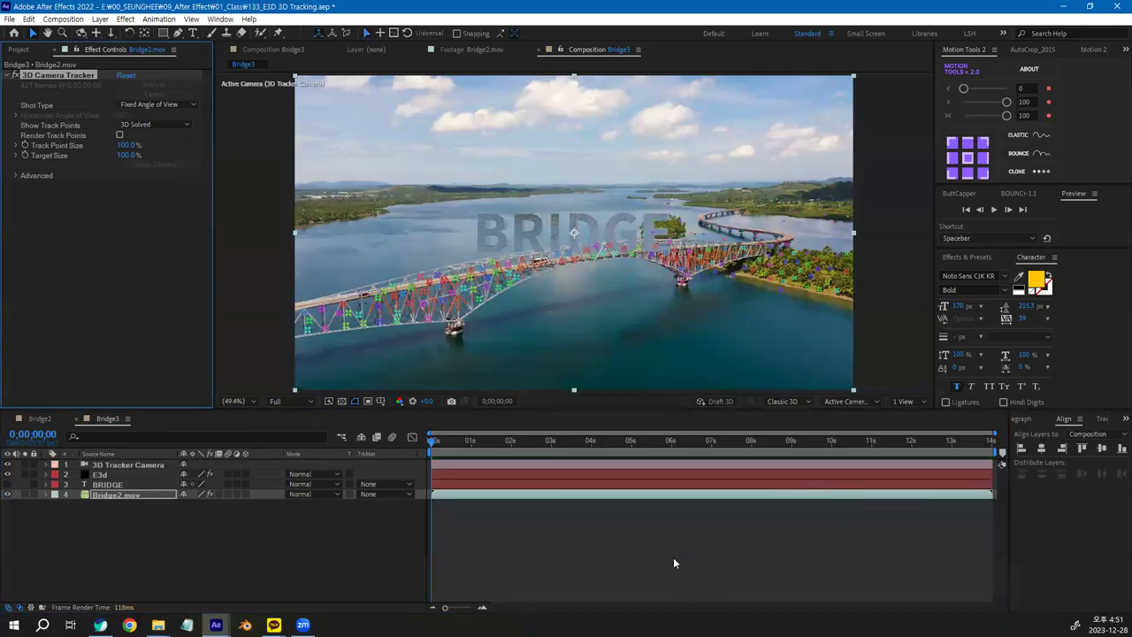
# Create a group null for Group 1 from the Group Utilities of the E3d layer's Element effect.
pyautogui.click(287, 561)
pyautogui.click(99, 475)
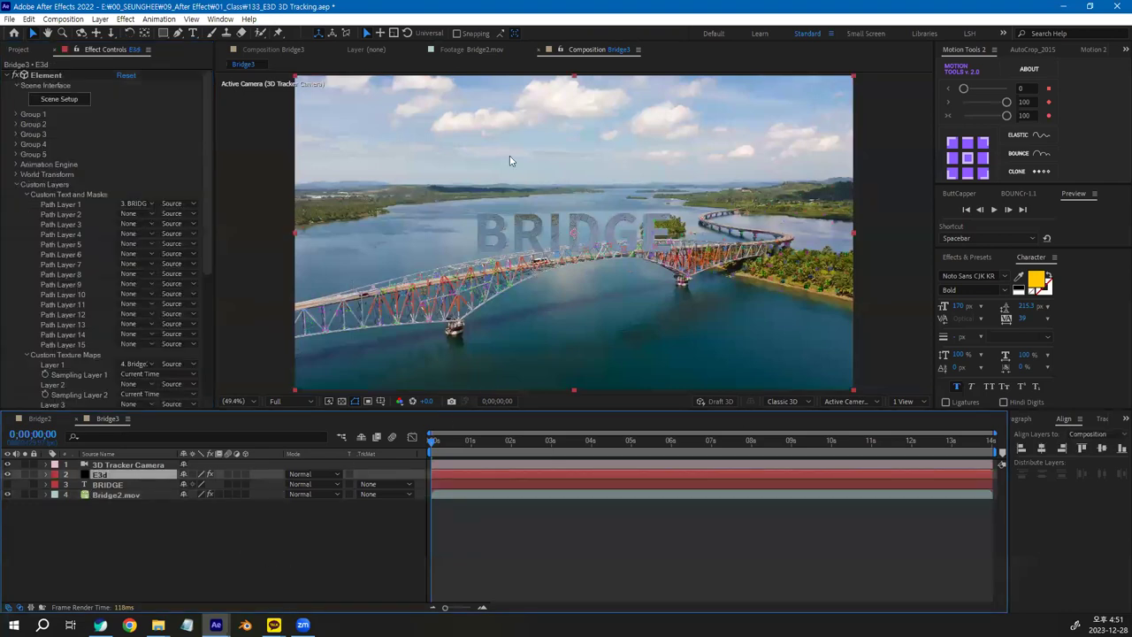
pyautogui.click(17, 114)
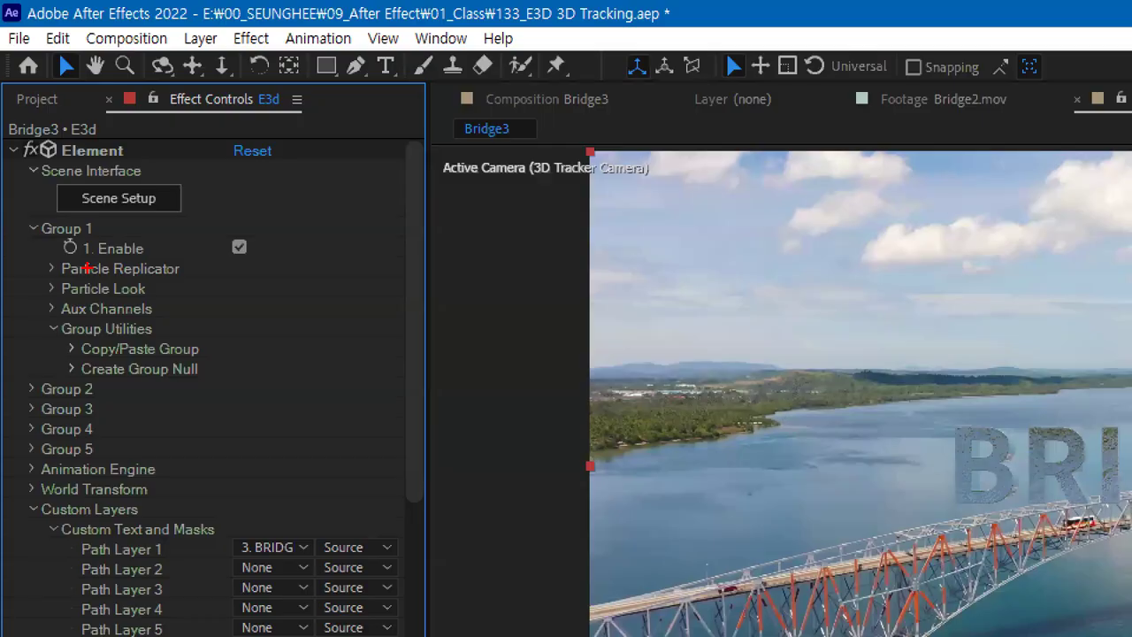
pyautogui.moveTo(55, 116)
pyautogui.mouseDown()
pyautogui.moveTo(24, 119)
pyautogui.moveTo(60, 113)
pyautogui.mouseUp()
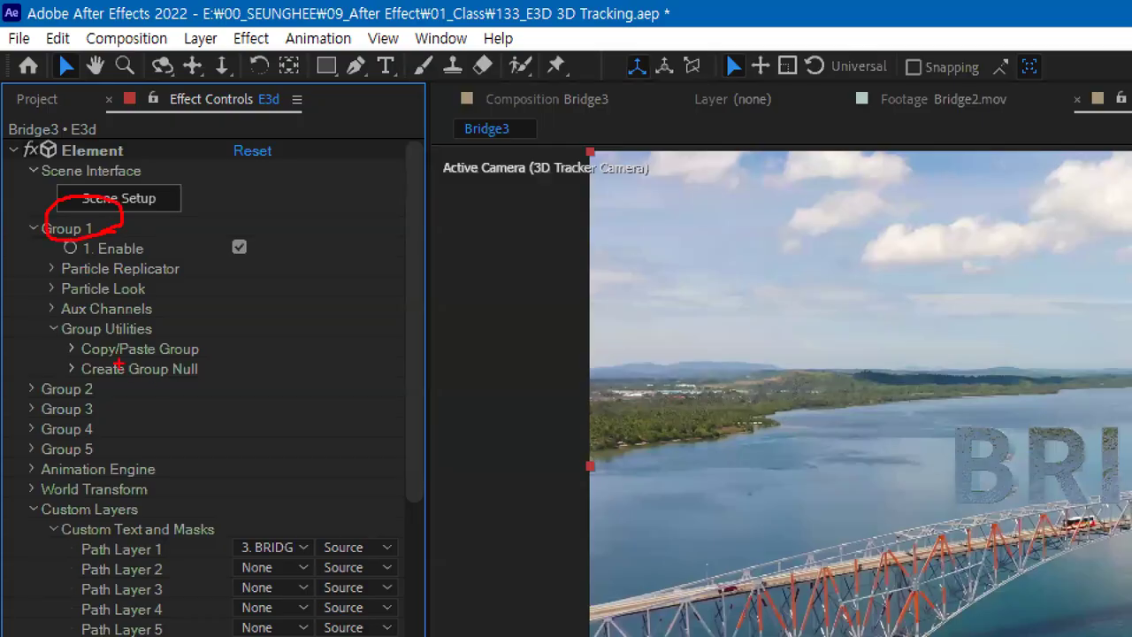
pyautogui.moveTo(50, 335); pyautogui.dragTo(186, 336)
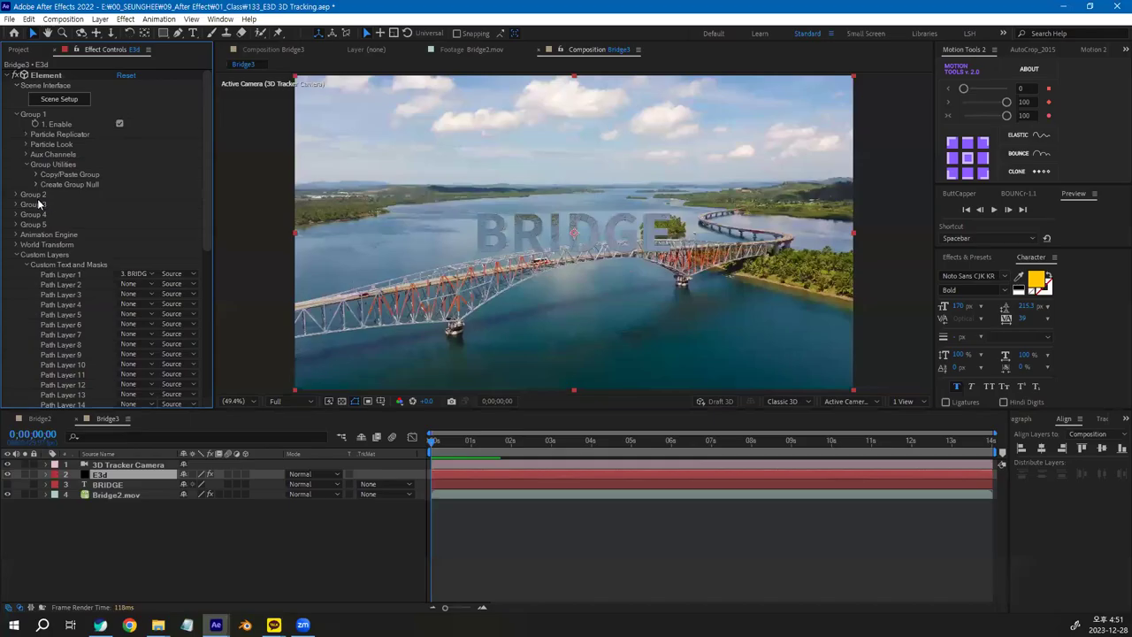
pyautogui.click(72, 368)
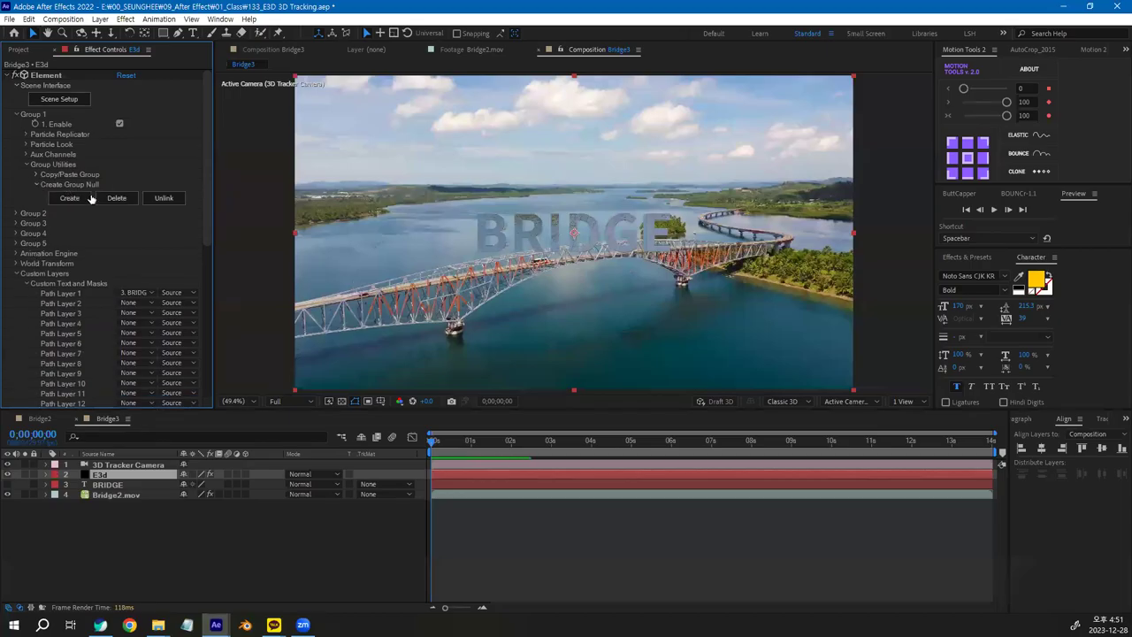
pyautogui.click(67, 198)
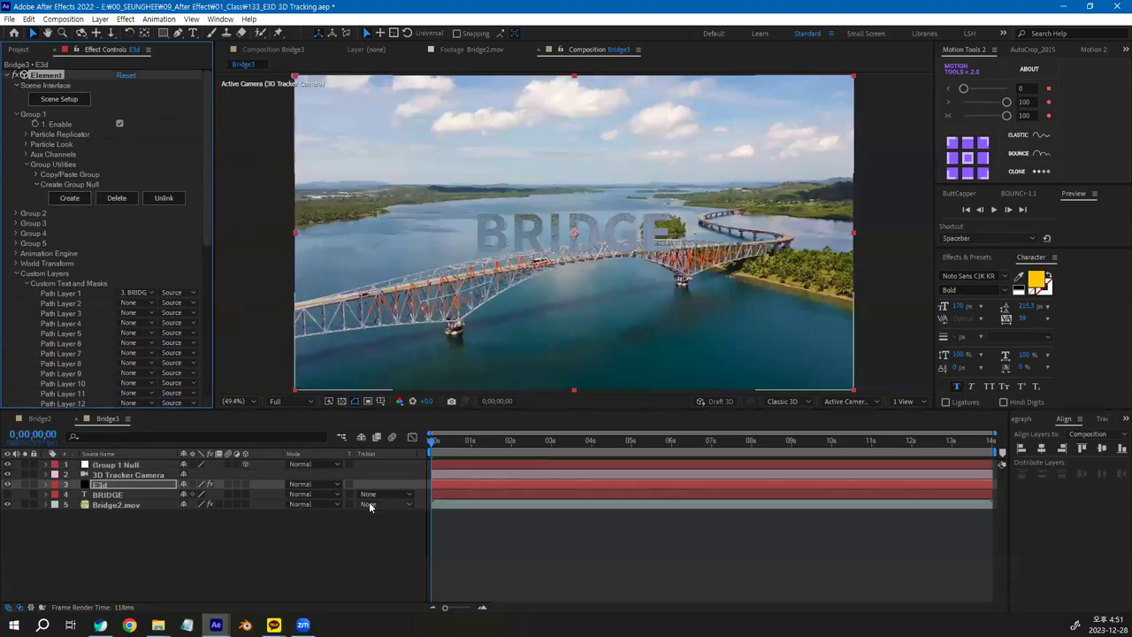
# Reveal the Position and Rotation properties of the Group 1 Null layer.
pyautogui.click(125, 466)
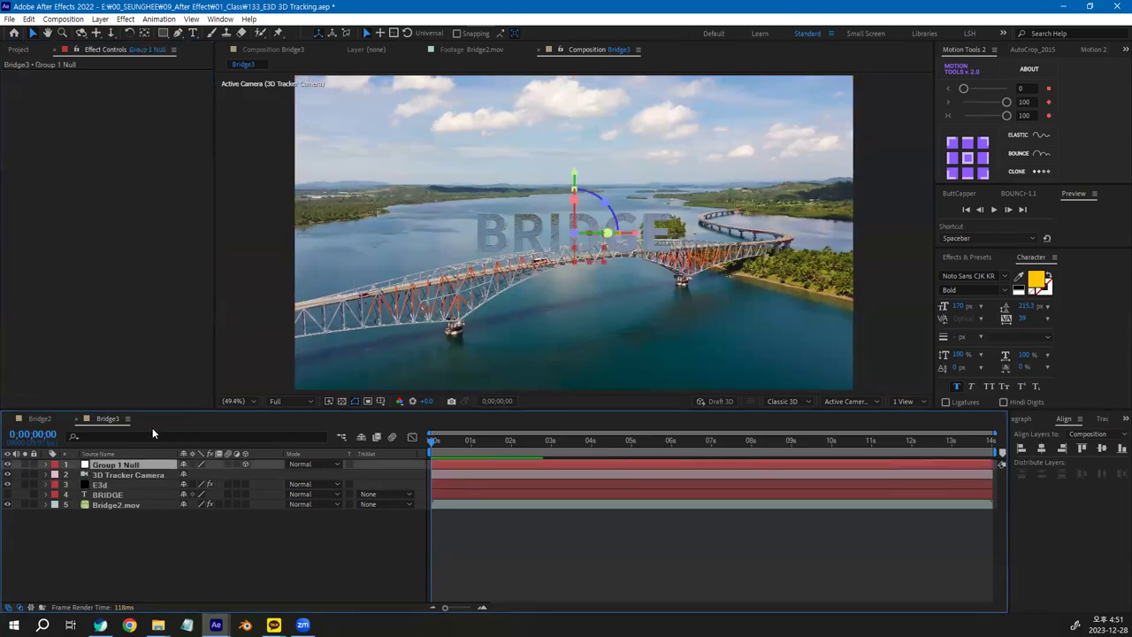
pyautogui.press('p')
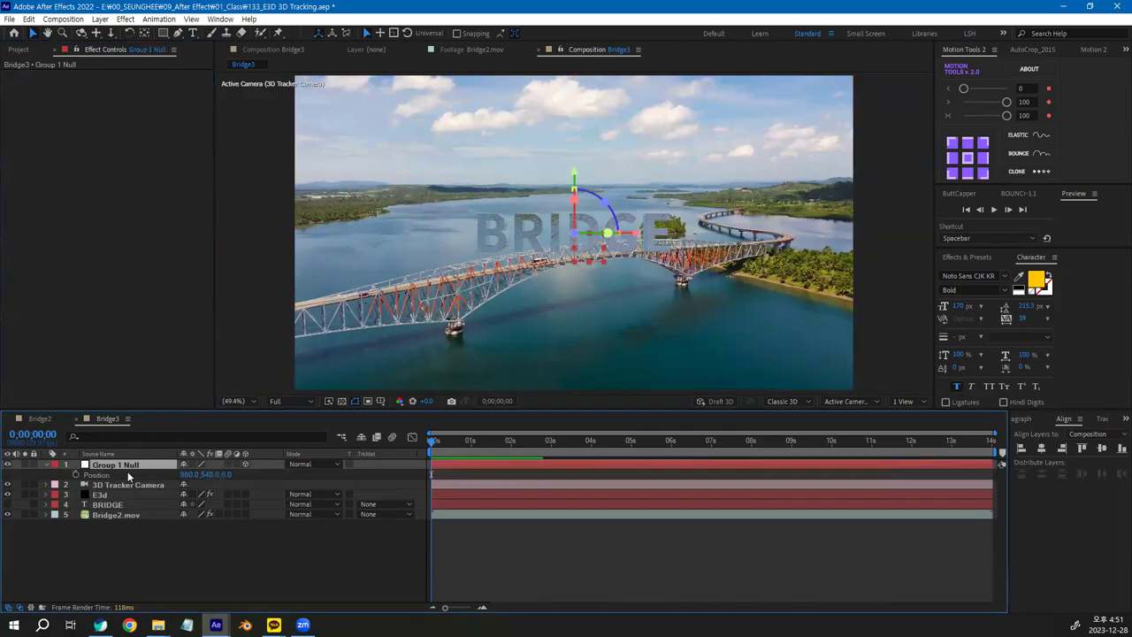
pyautogui.hotkey('shift', 'r')
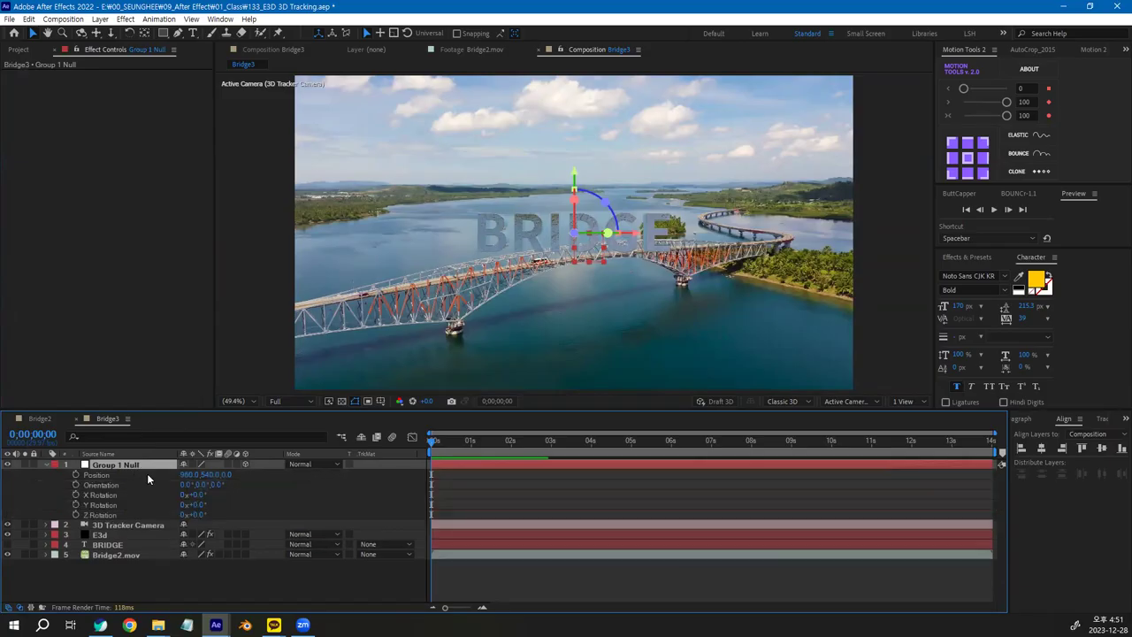
# Reveal the Scale property of the Group 1 Null layer and preview the composition up to about five seconds.
pyautogui.hotkey('shift', 's')
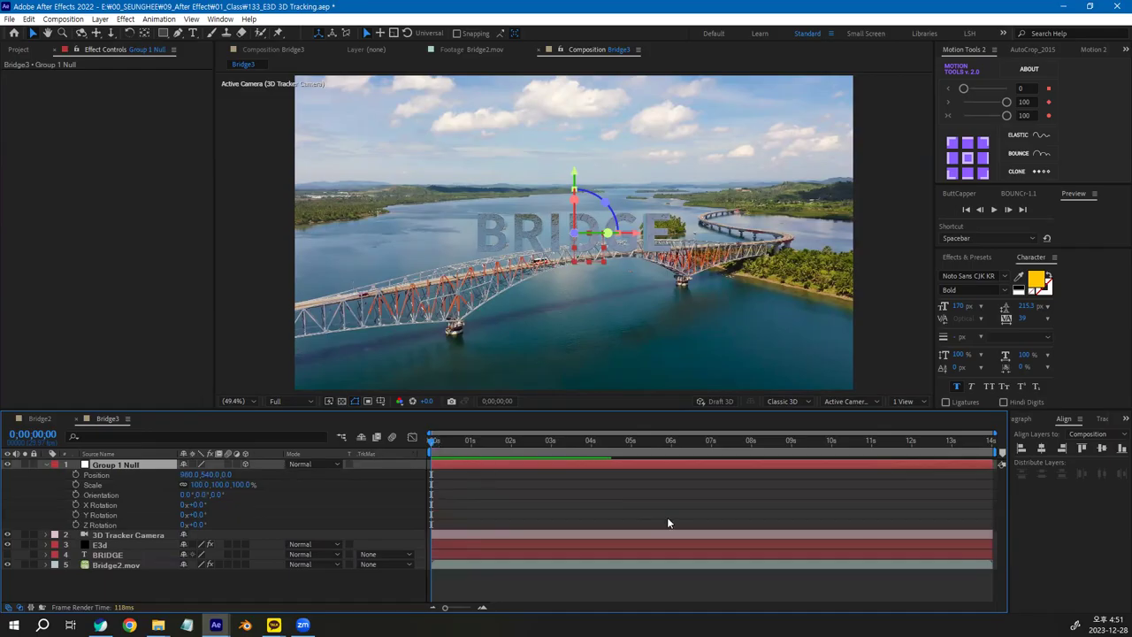
pyautogui.press('space')
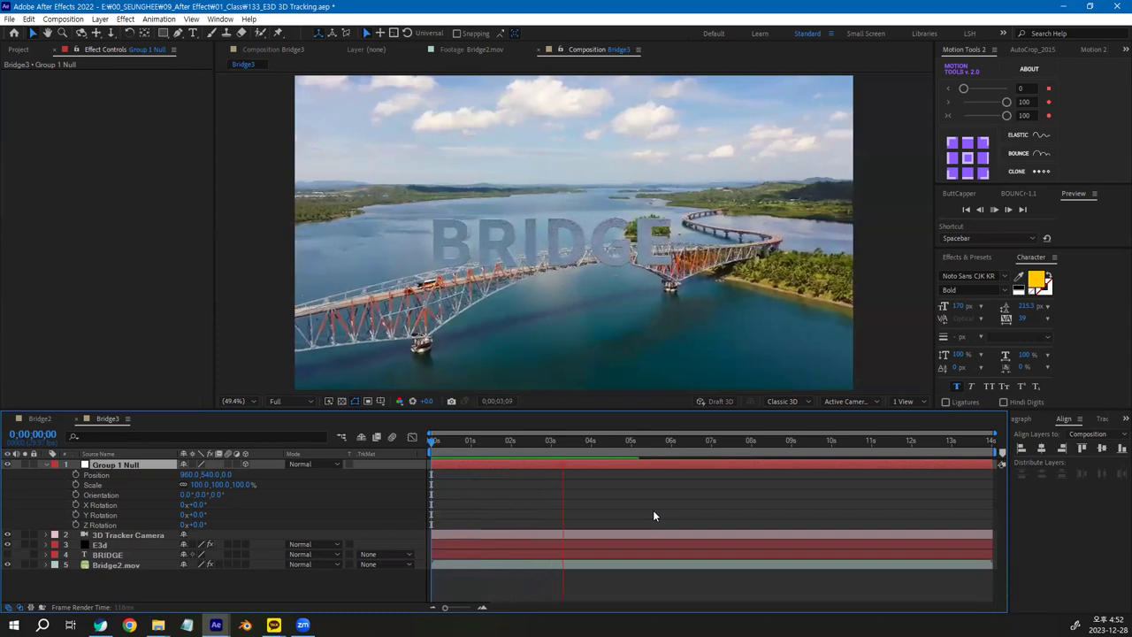
pyautogui.press('space')
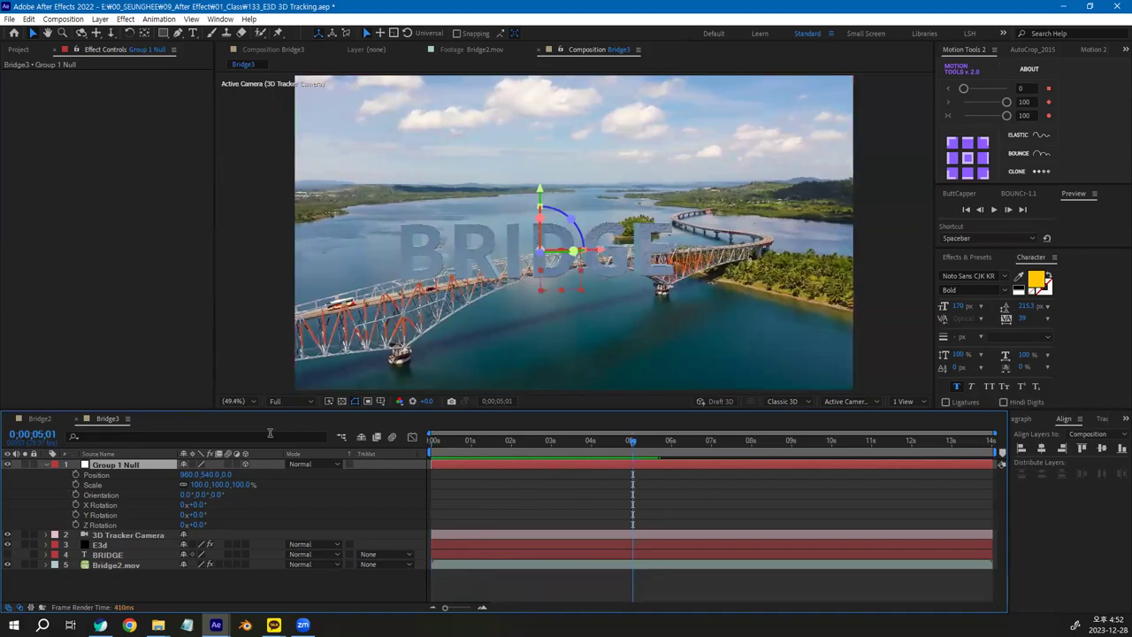
# Set the Group 1 Null's Z position to 1525 and scale to 199%, and raise it to a Y position of about 428.6.
pyautogui.moveTo(229, 474); pyautogui.dragTo(914, 469)
pyautogui.moveTo(232, 474); pyautogui.dragTo(704, 469)
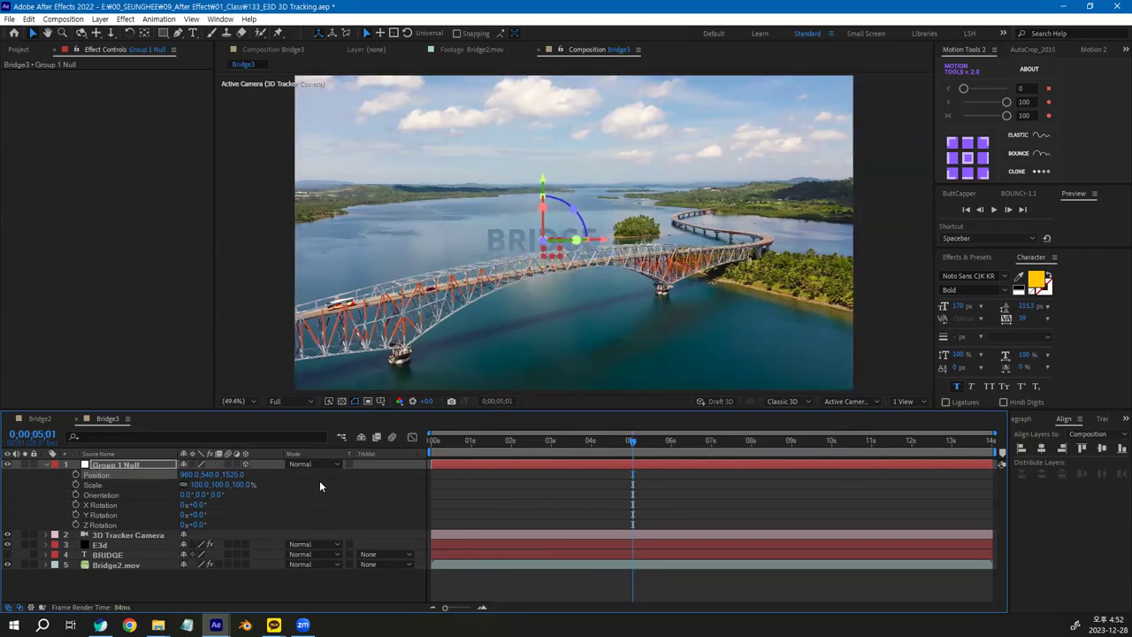
pyautogui.moveTo(240, 484); pyautogui.dragTo(293, 485)
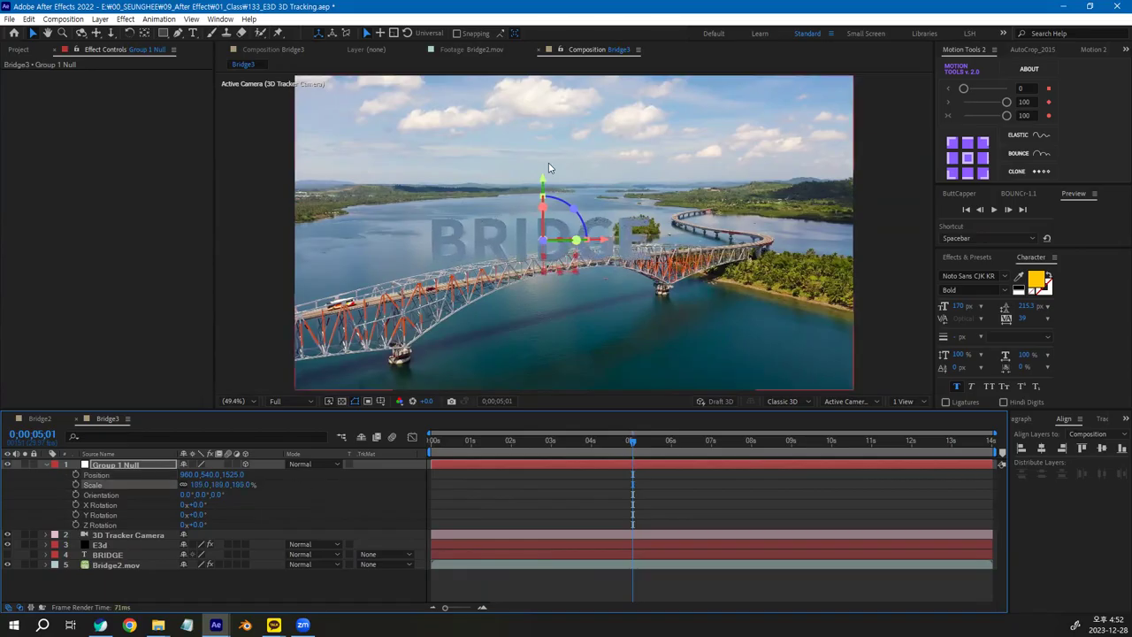
pyautogui.moveTo(543, 179); pyautogui.dragTo(546, 159)
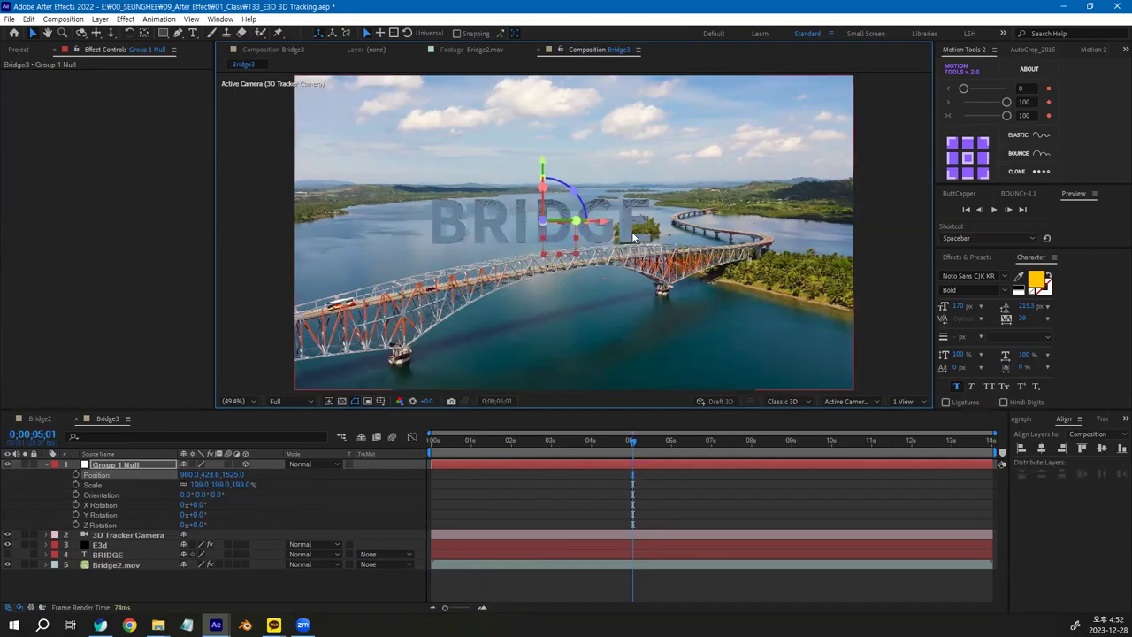
# Rotate the Group 1 Null to an orientation of about 15.5°, 346.1°, 357° so the title follows the bridge's angle.
pyautogui.moveTo(583, 203); pyautogui.dragTo(583, 199)
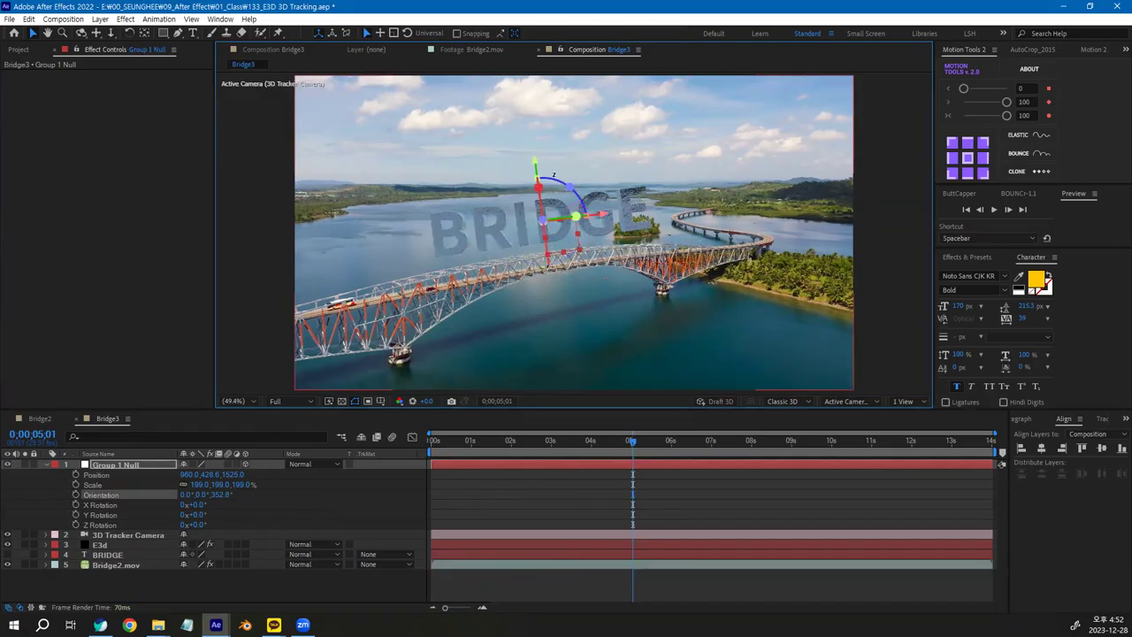
pyautogui.moveTo(581, 192); pyautogui.dragTo(536, 228)
pyautogui.moveTo(577, 193); pyautogui.dragTo(579, 199)
# At the first frame, lower the Group 1 Null to about 961.2, 450.8, 1531.5 and preview the title's motion over the footage.
pyautogui.moveTo(630, 447); pyautogui.dragTo(294, 476)
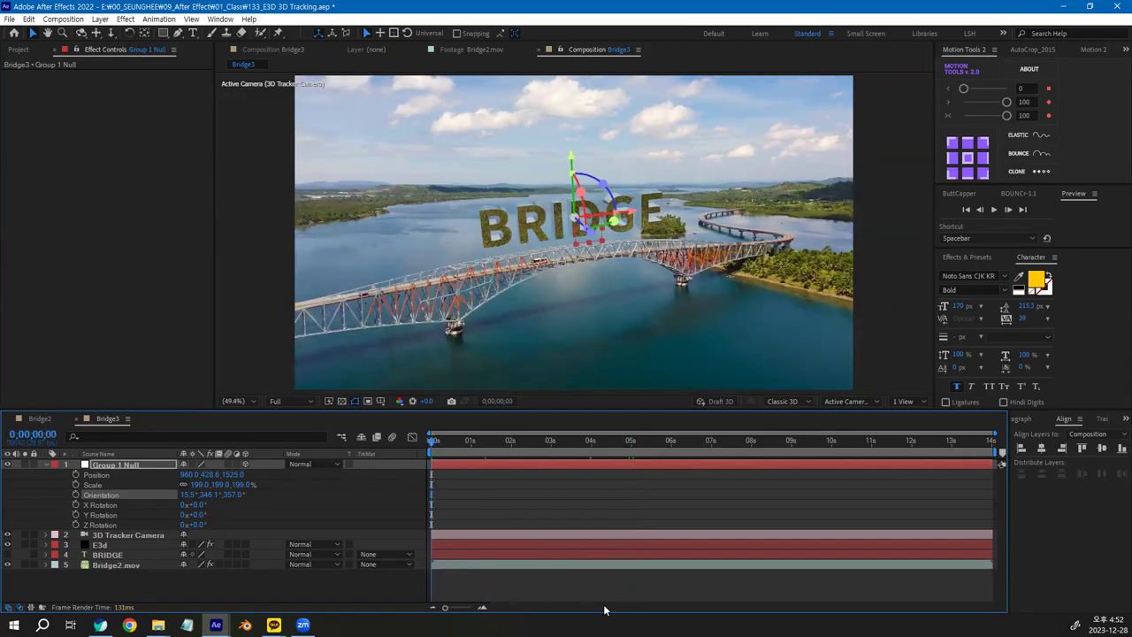
pyautogui.moveTo(573, 159); pyautogui.dragTo(573, 174)
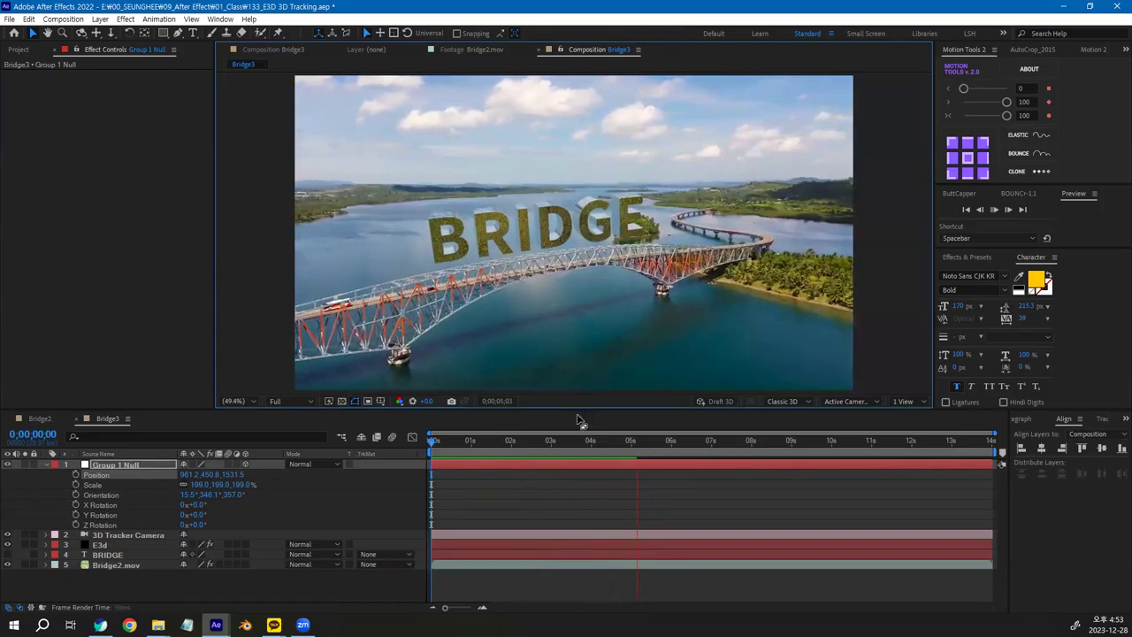
pyautogui.click(598, 445)
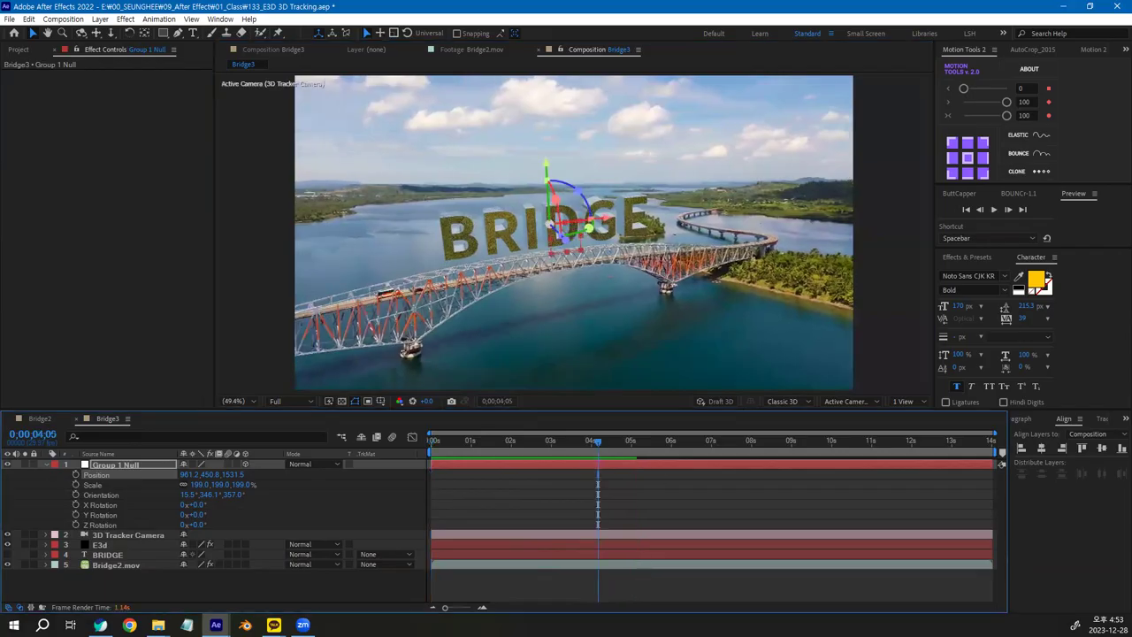
# Expand the Render Settings of the Element effect on the E3d layer.
pyautogui.click(100, 544)
pyautogui.click(15, 275)
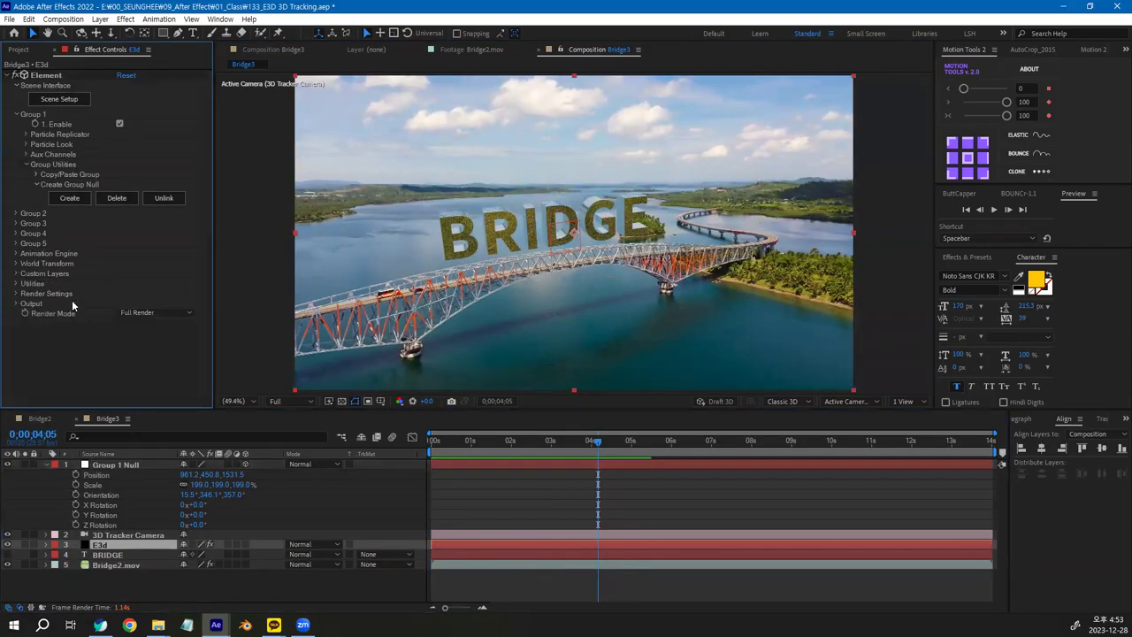
pyautogui.click(15, 294)
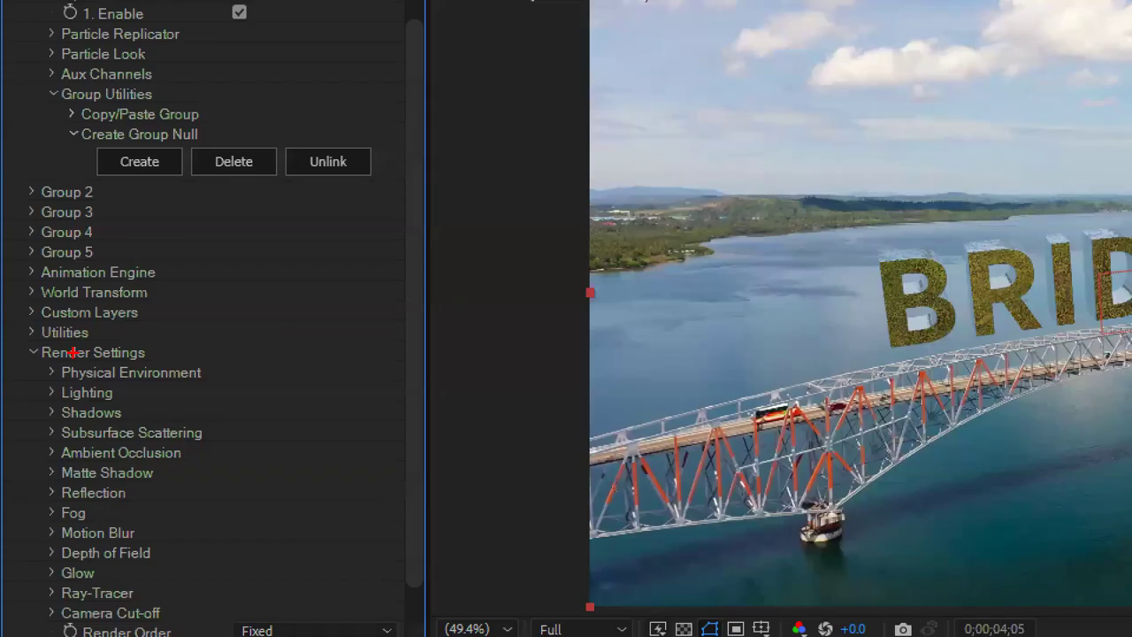
pyautogui.moveTo(75, 352)
pyautogui.mouseDown()
pyautogui.moveTo(36, 342)
pyautogui.moveTo(115, 363)
pyautogui.moveTo(64, 338)
pyautogui.mouseUp()
pyautogui.moveTo(222, 291)
pyautogui.mouseDown()
pyautogui.moveTo(162, 345)
pyautogui.moveTo(192, 342)
pyautogui.moveTo(140, 312)
pyautogui.moveTo(226, 427)
pyautogui.moveTo(279, 591)
pyautogui.mouseUp()
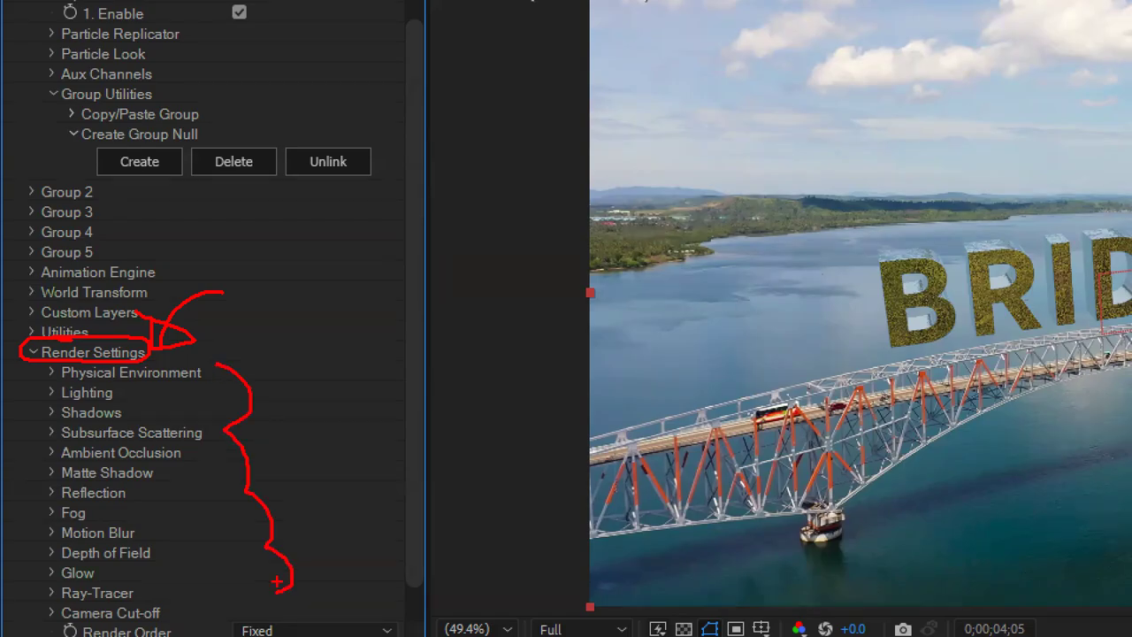
pyautogui.press('Escape')
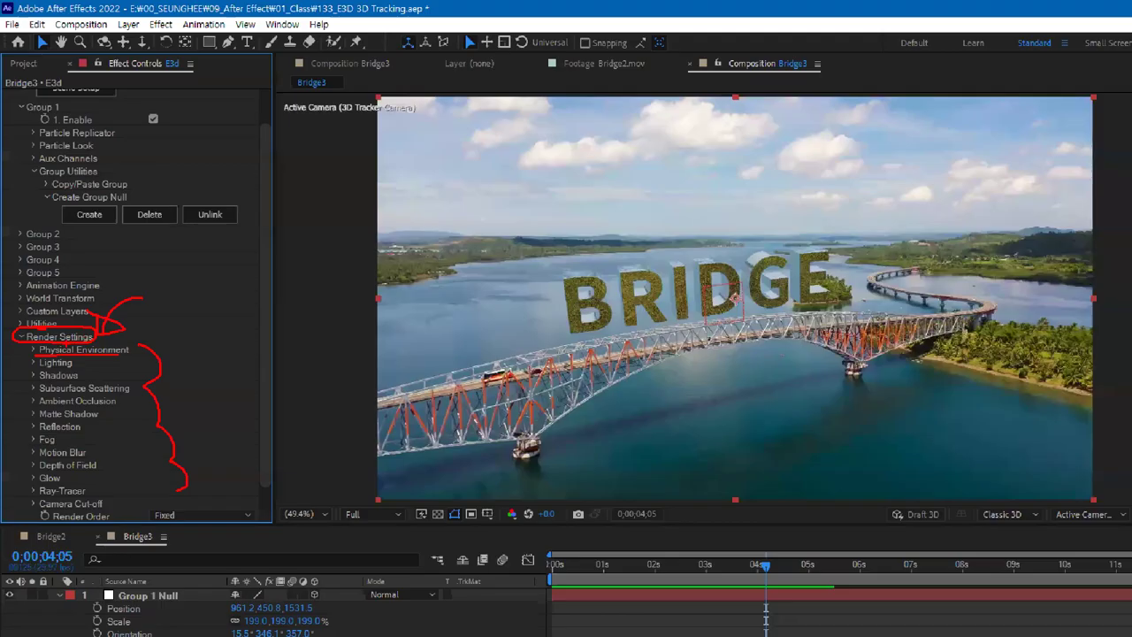
# Set the Physical Environment Exposure to 1.35 and reveal the Rotate Environment values.
pyautogui.click(26, 274)
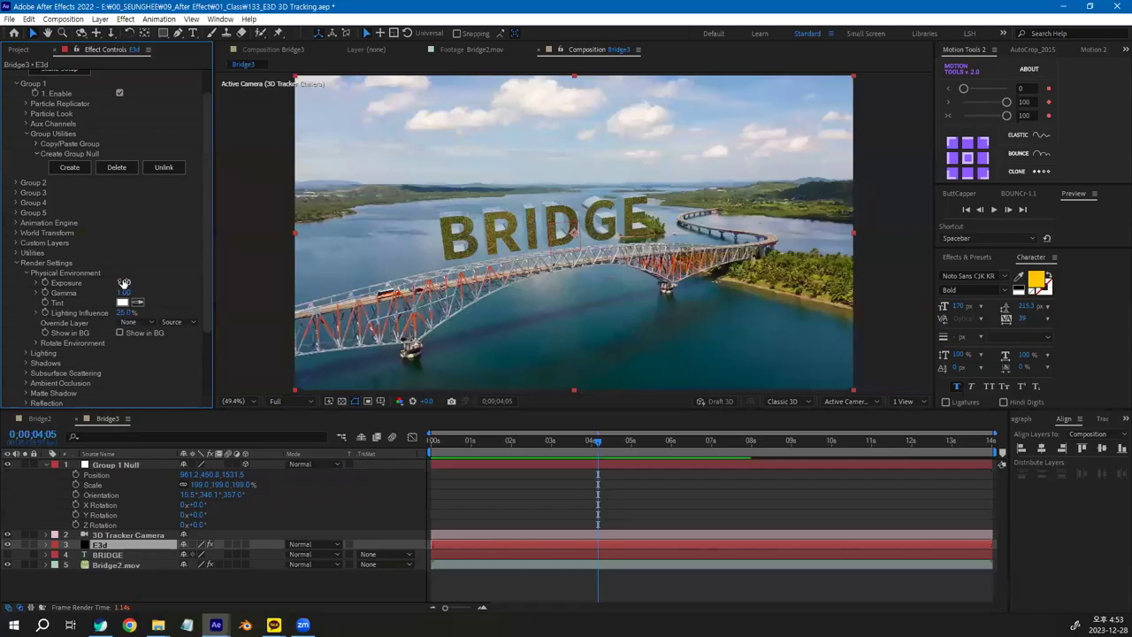
pyautogui.moveTo(124, 283); pyautogui.dragTo(144, 280)
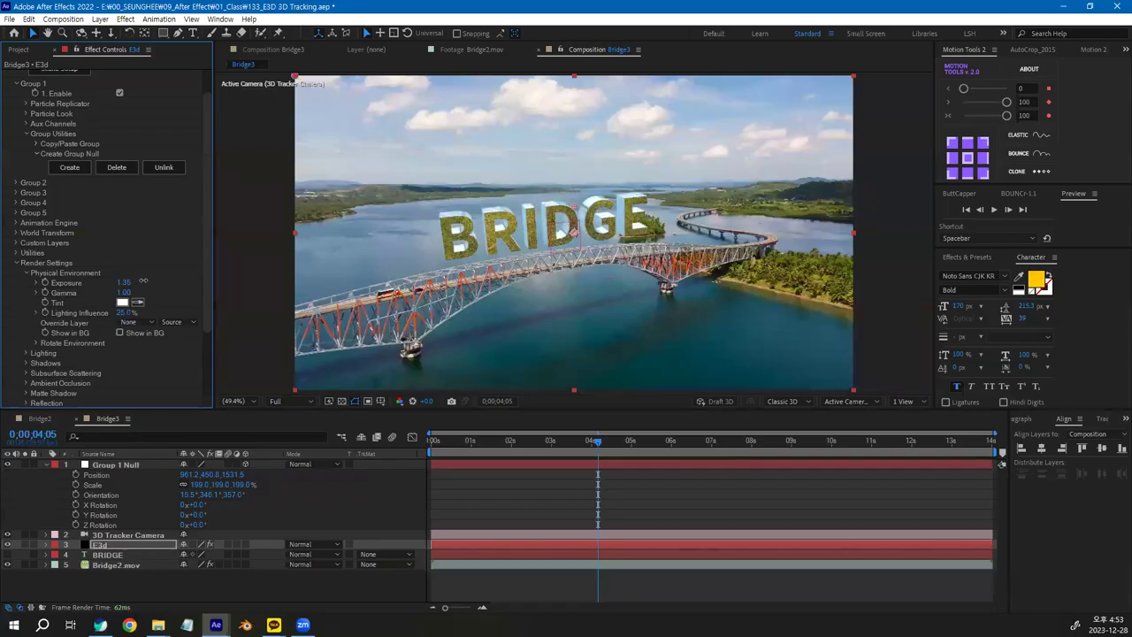
pyautogui.click(37, 343)
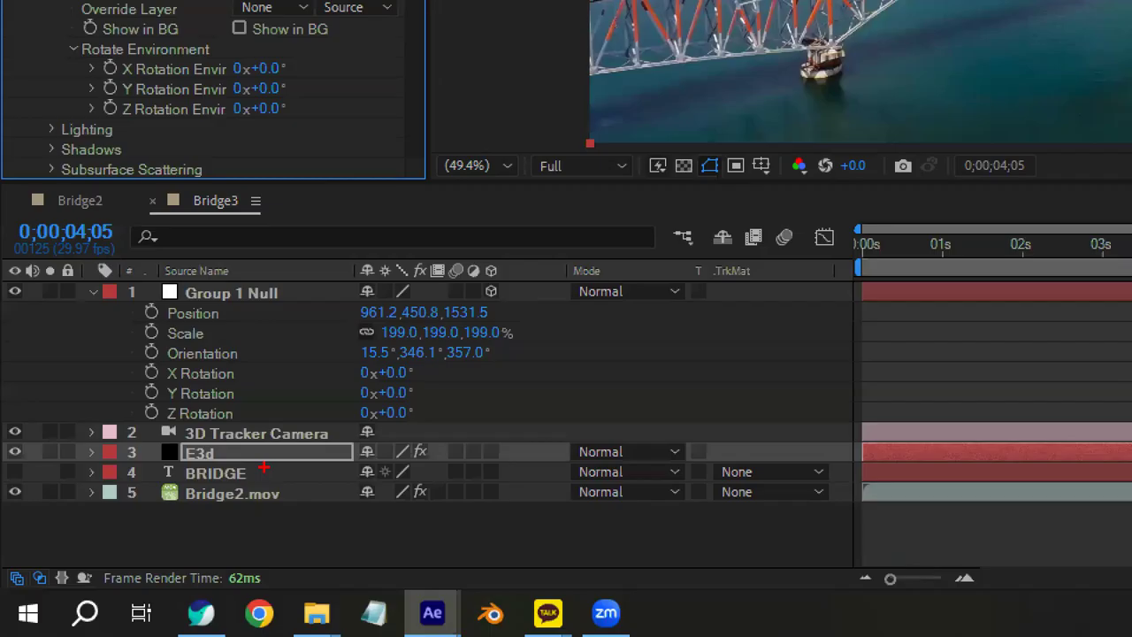
pyautogui.moveTo(128, 569)
pyautogui.mouseDown()
pyautogui.moveTo(104, 572)
pyautogui.moveTo(119, 563)
pyautogui.mouseUp()
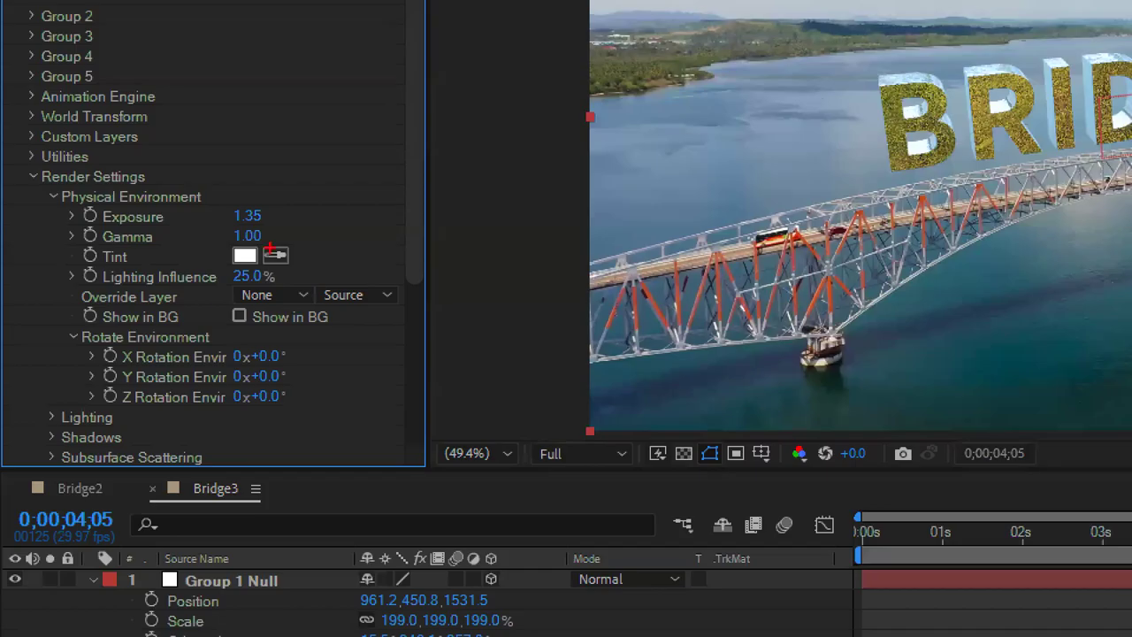
pyautogui.moveTo(212, 24)
pyautogui.mouseDown()
pyautogui.moveTo(188, 28)
pyautogui.moveTo(307, 64)
pyautogui.mouseUp()
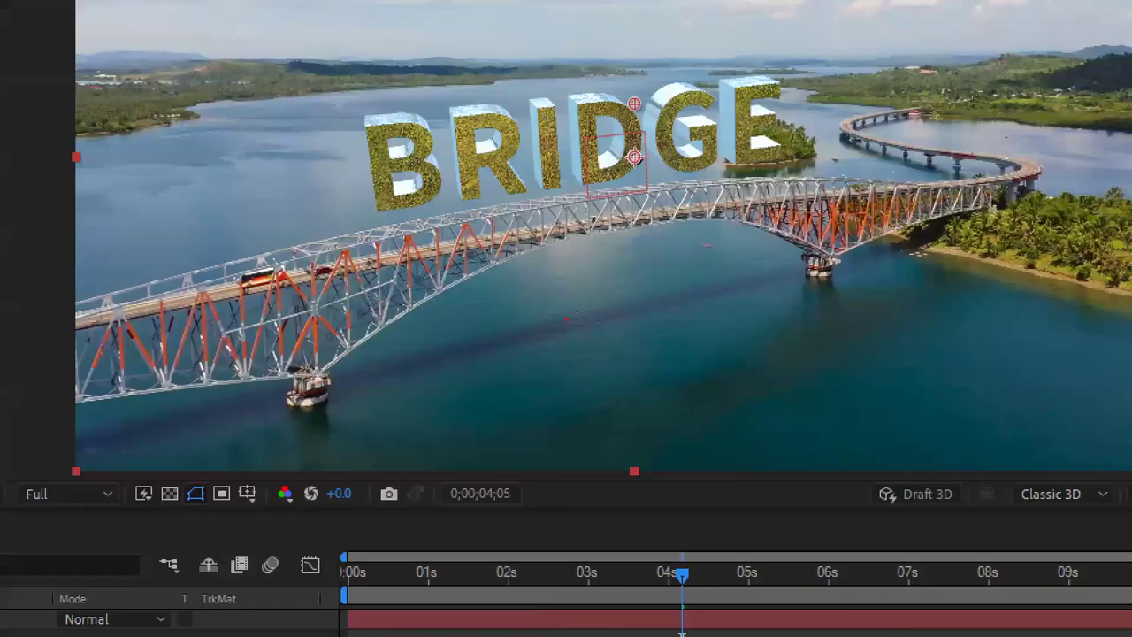
pyautogui.moveTo(374, 191); pyautogui.dragTo(793, 162)
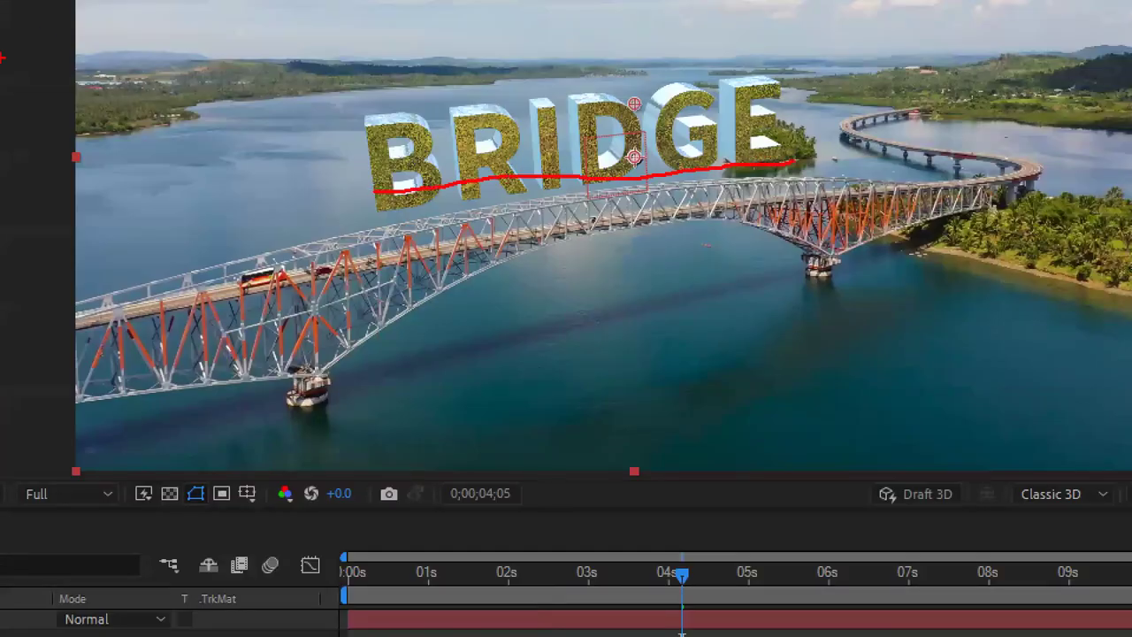
pyautogui.moveTo(256, 86); pyautogui.dragTo(262, 104)
pyautogui.moveTo(1044, 88); pyautogui.dragTo(1054, 124)
pyautogui.moveTo(1110, 274); pyautogui.dragTo(986, 232)
pyautogui.press('Escape')
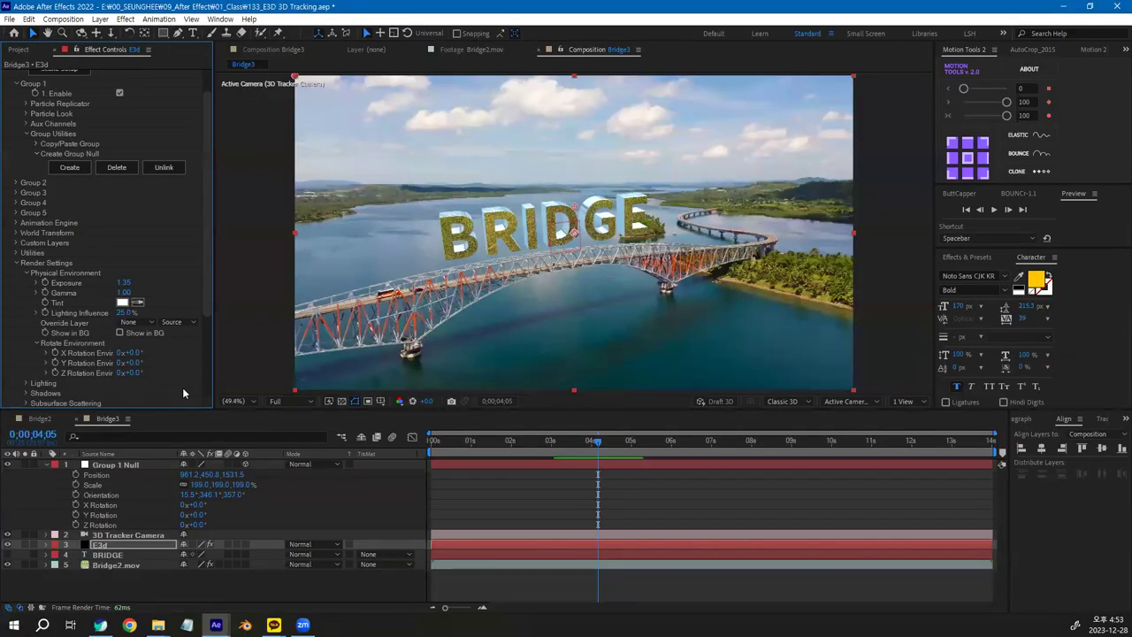
# Rotate the reflected environment to X 13°, Y 71° and Z -125°, checking the title's reflections at different times.
pyautogui.moveTo(134, 352); pyautogui.dragTo(169, 357)
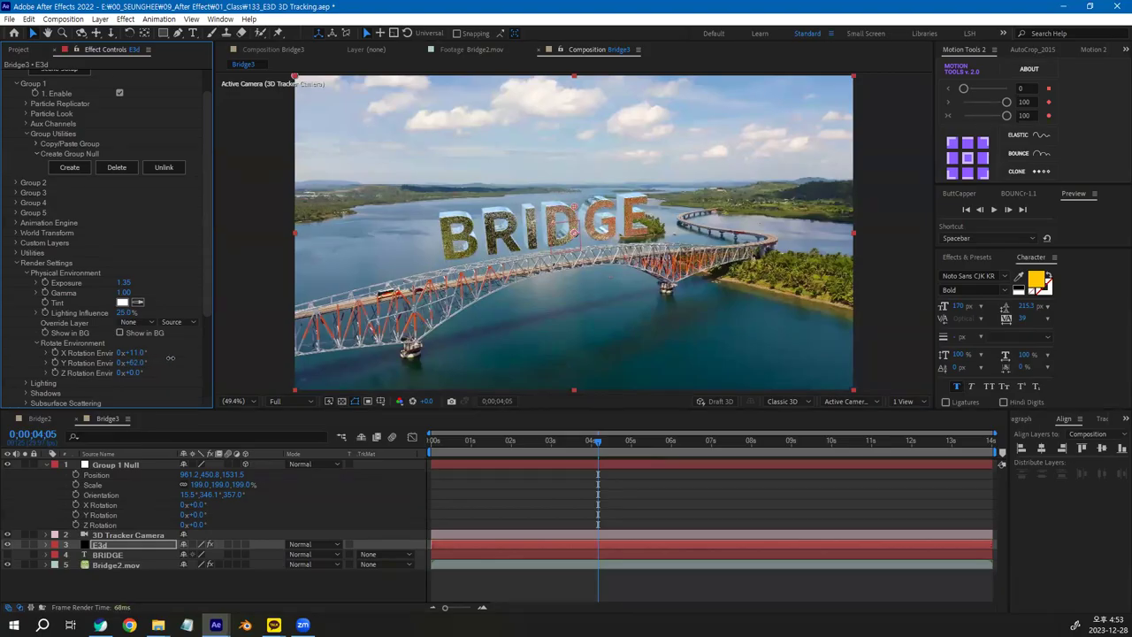
pyautogui.moveTo(146, 372); pyautogui.dragTo(71, 378)
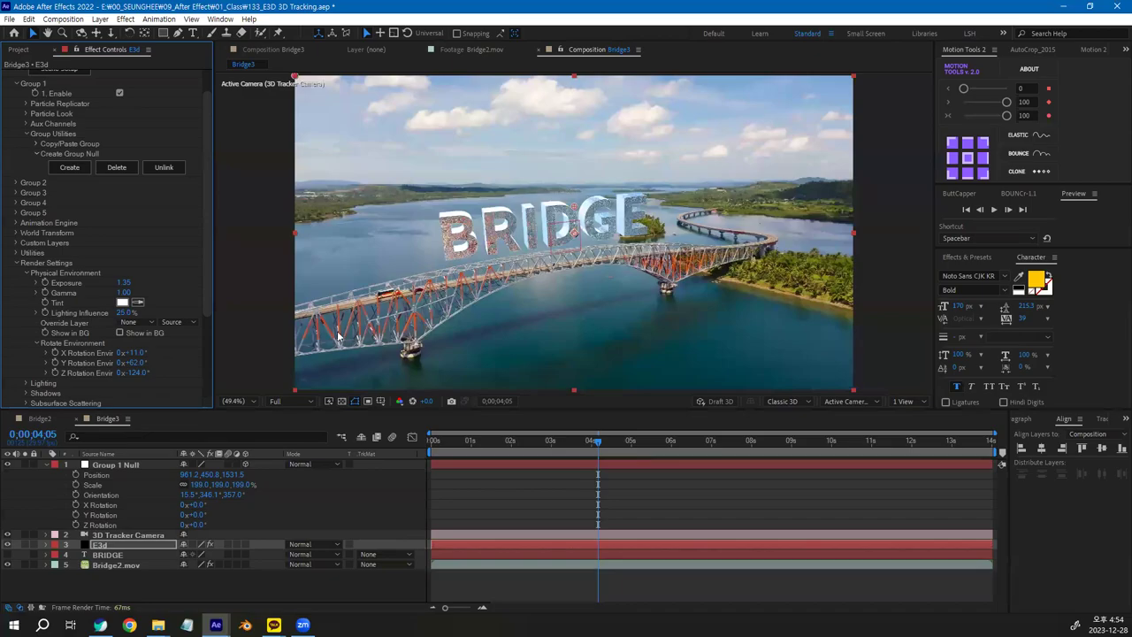
pyautogui.moveTo(595, 445)
pyautogui.mouseDown()
pyautogui.moveTo(909, 443)
pyautogui.moveTo(604, 443)
pyautogui.mouseUp()
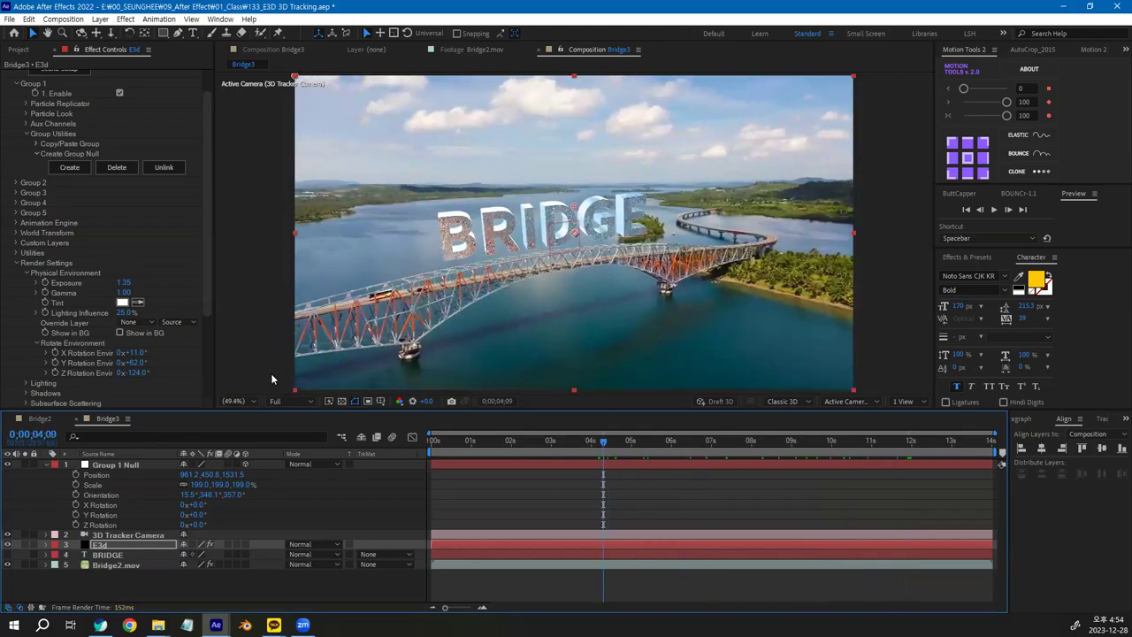
pyautogui.moveTo(144, 376); pyautogui.dragTo(132, 353)
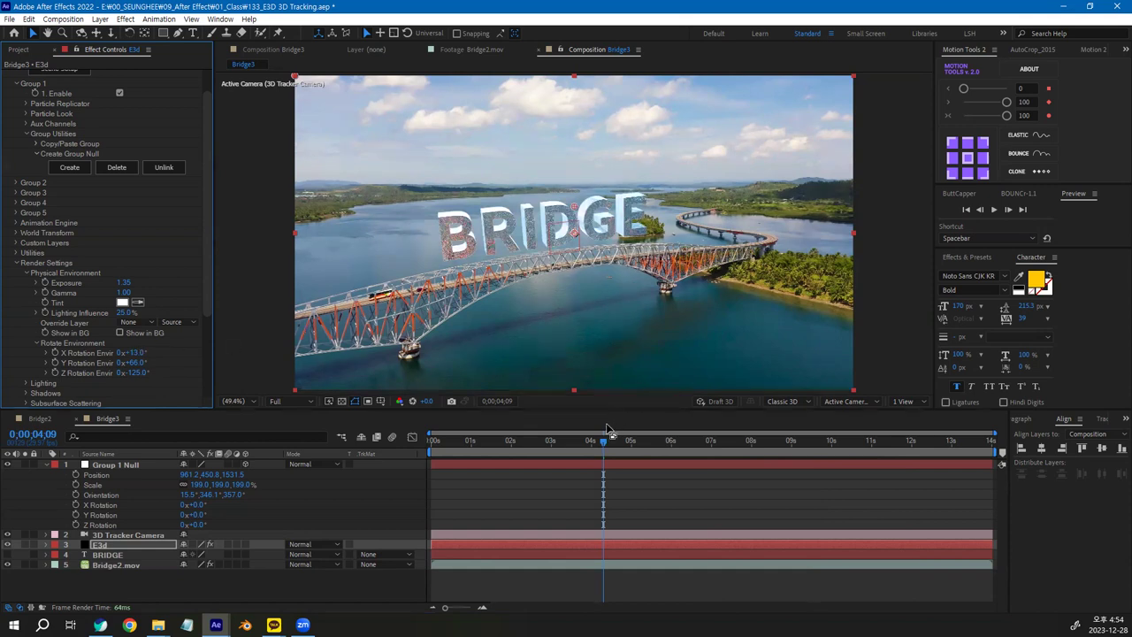
pyautogui.moveTo(607, 440); pyautogui.dragTo(634, 422)
pyautogui.moveTo(126, 362); pyautogui.dragTo(131, 363)
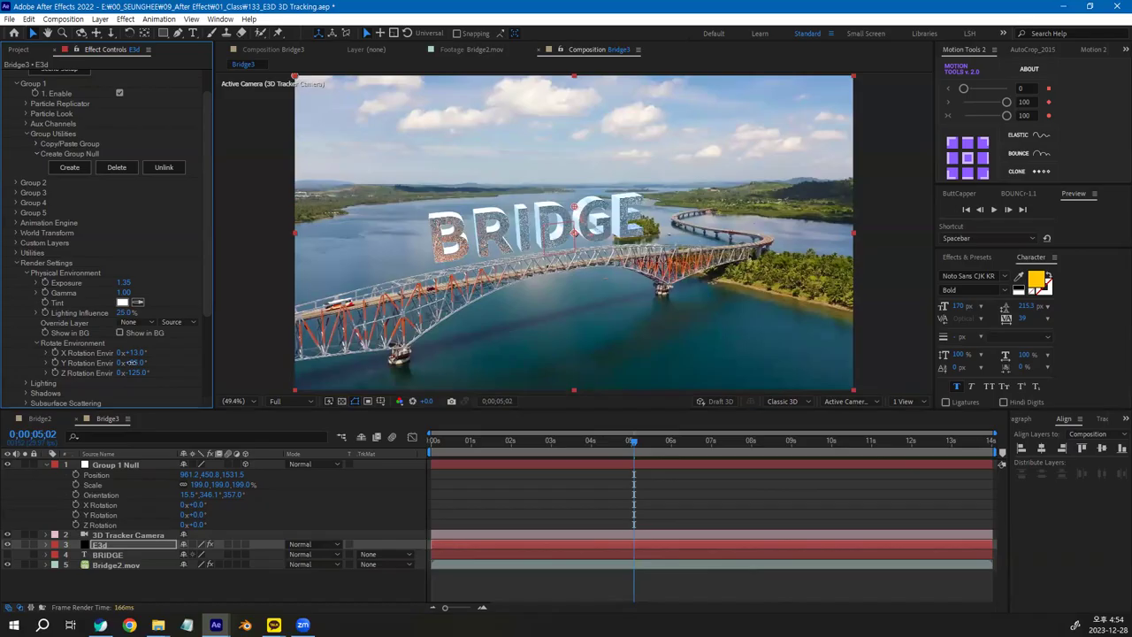
pyautogui.moveTo(131, 363); pyautogui.dragTo(136, 363)
# Enable Ambient Occlusion in SSAO mode with an intensity of 23.5, judging the title at 11 seconds and at the first frame.
pyautogui.press('space')
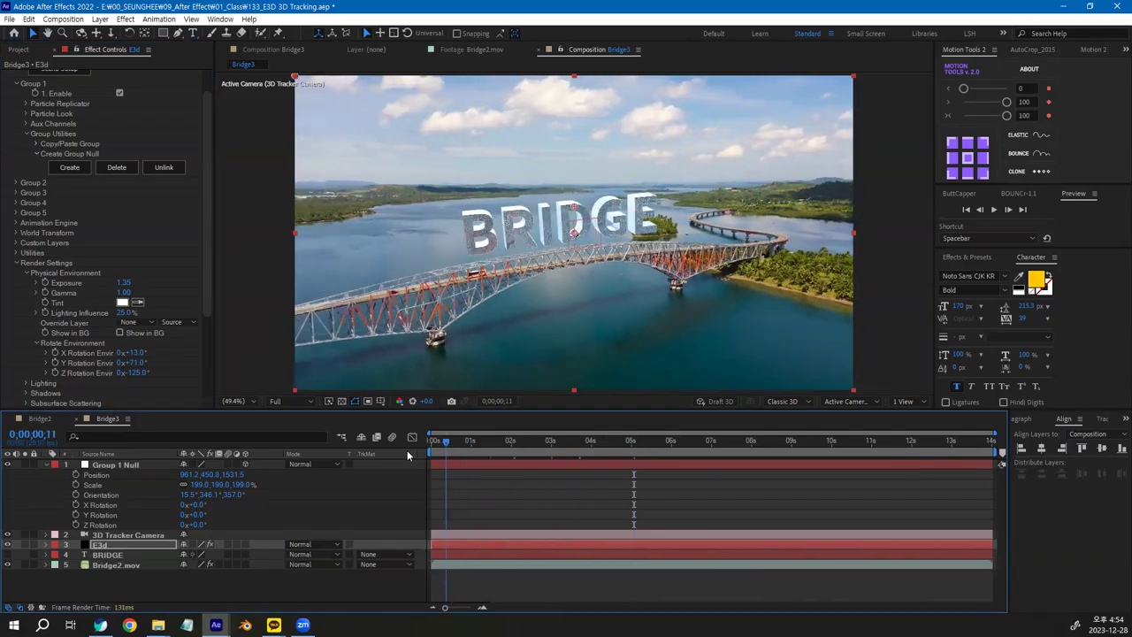
pyautogui.moveTo(447, 442); pyautogui.dragTo(871, 442)
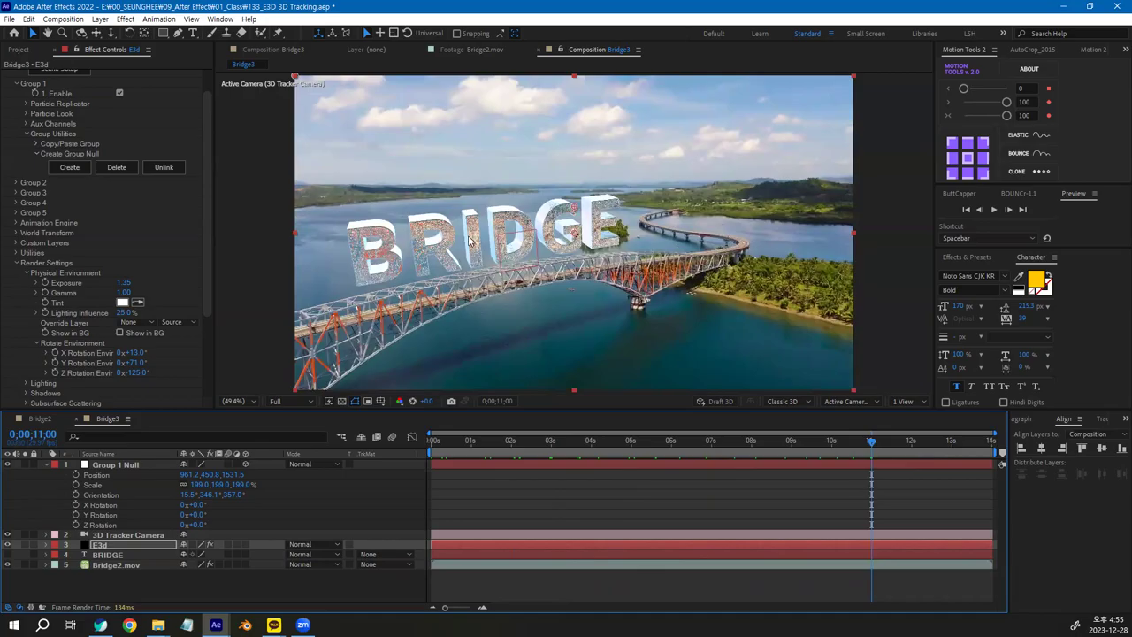
pyautogui.moveTo(206, 303); pyautogui.dragTo(207, 415)
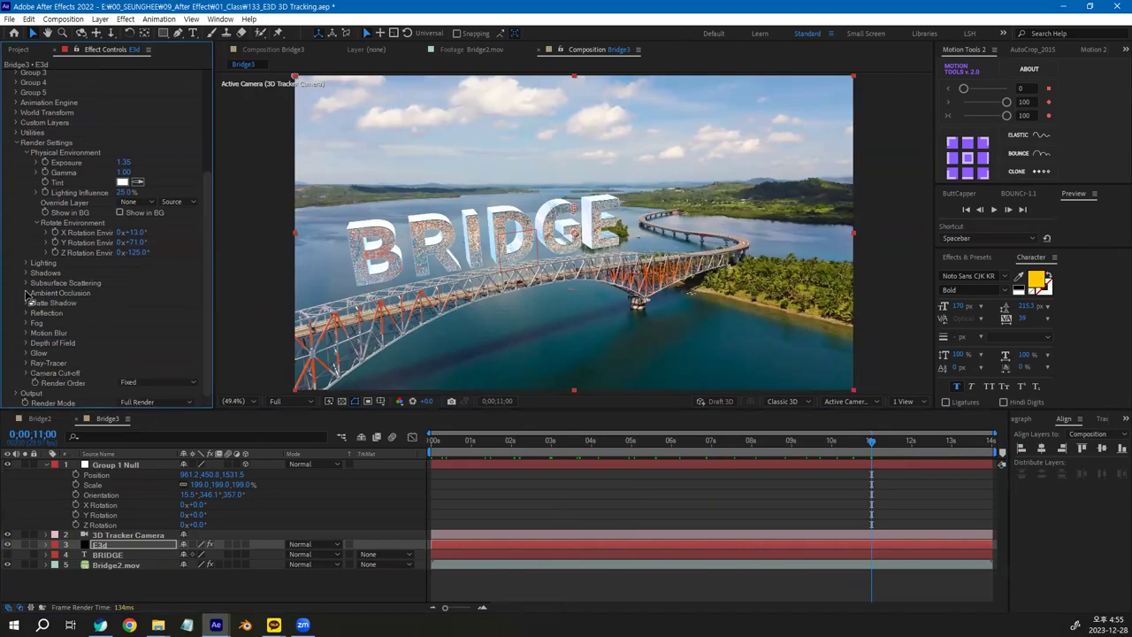
pyautogui.click(26, 293)
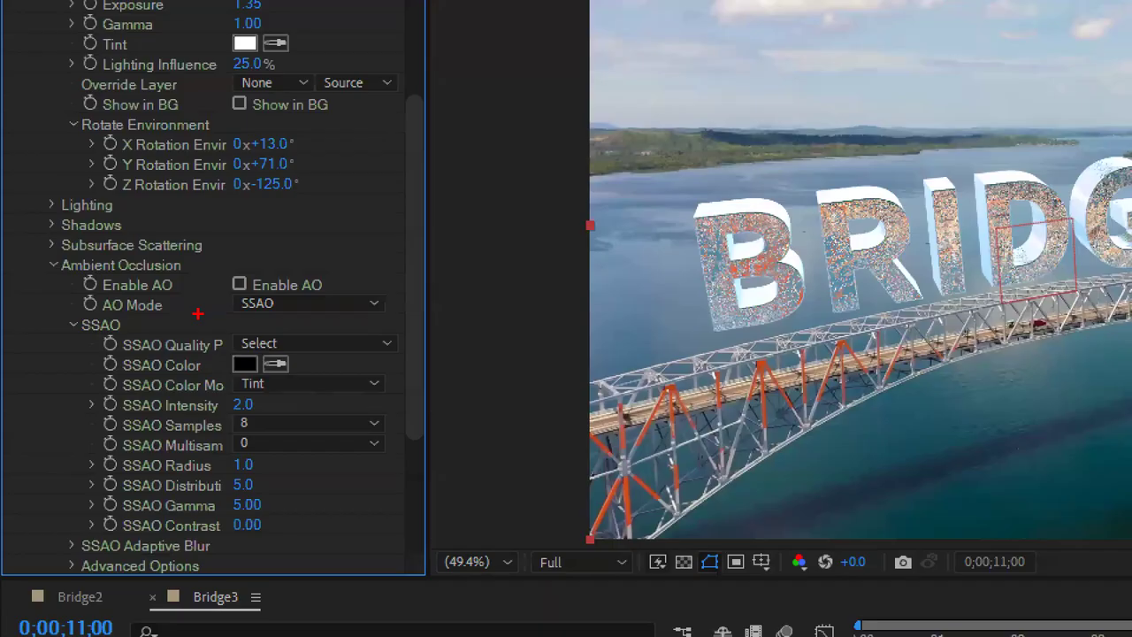
pyautogui.moveTo(95, 265)
pyautogui.mouseDown()
pyautogui.moveTo(98, 245)
pyautogui.moveTo(25, 262)
pyautogui.moveTo(206, 285)
pyautogui.mouseUp()
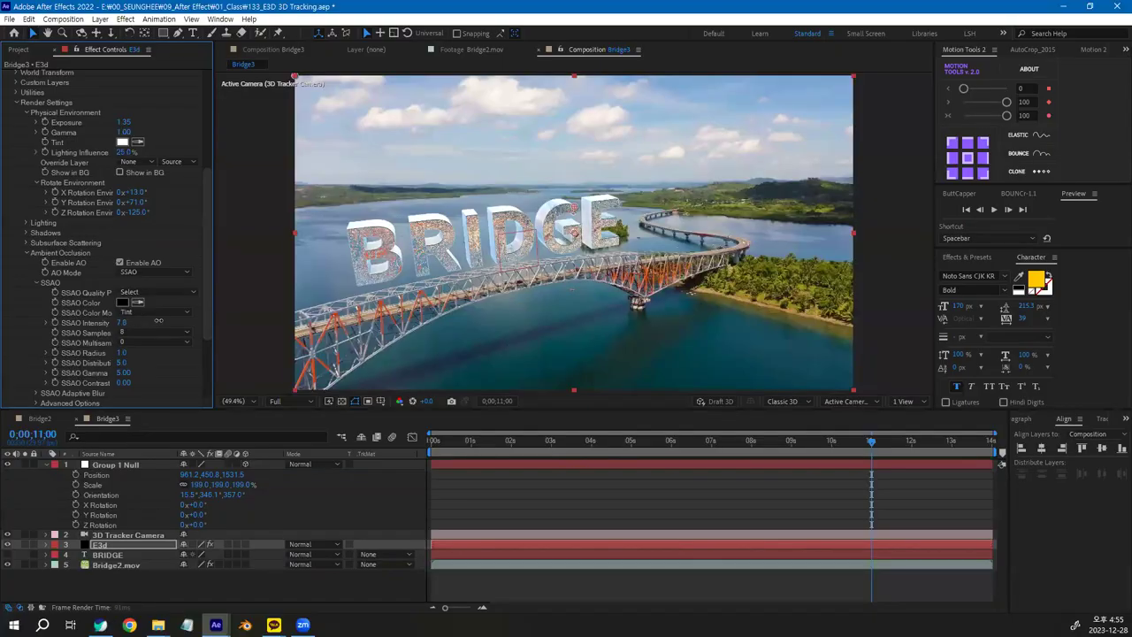
pyautogui.moveTo(159, 321); pyautogui.dragTo(377, 267)
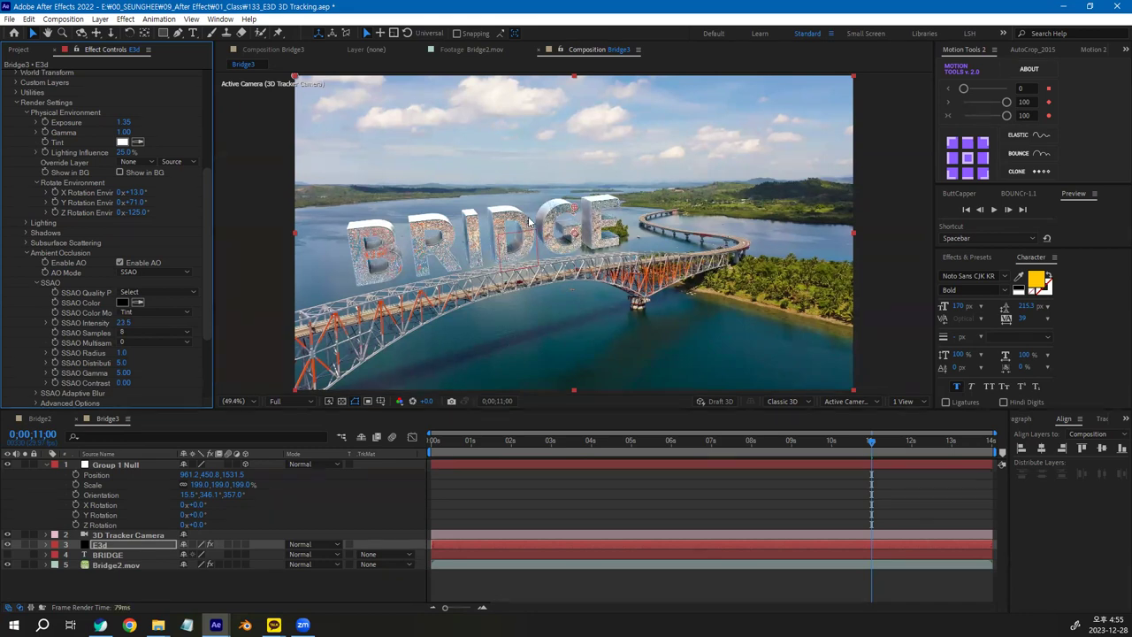
pyautogui.moveTo(520, 443); pyautogui.dragTo(429, 455)
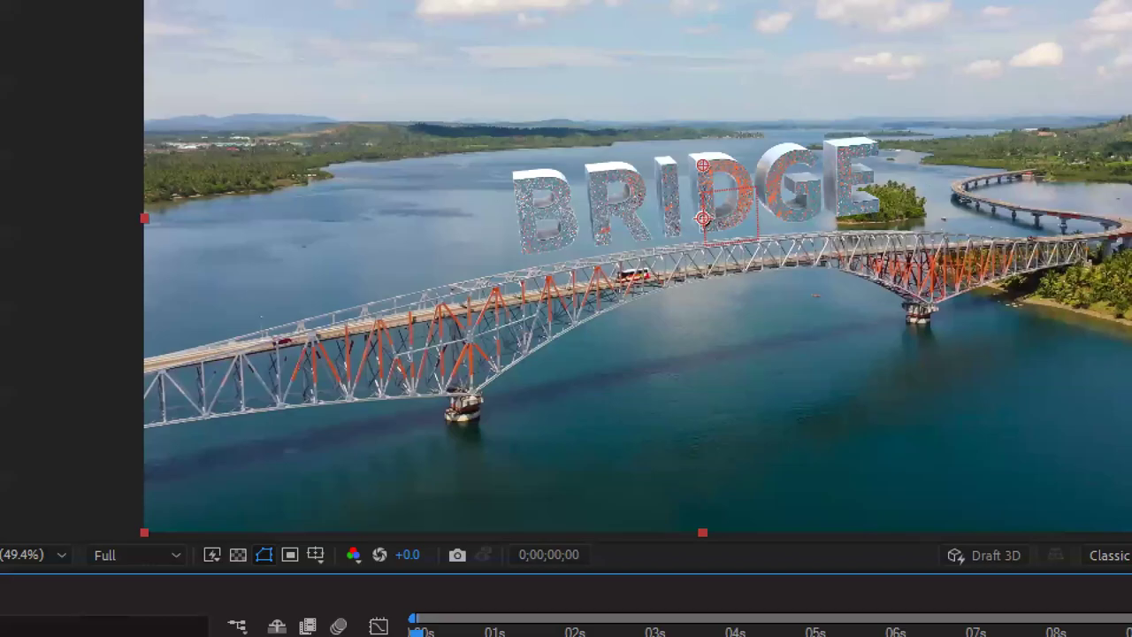
pyautogui.moveTo(561, 283); pyautogui.dragTo(698, 316)
pyautogui.moveTo(959, 283); pyautogui.dragTo(955, 293)
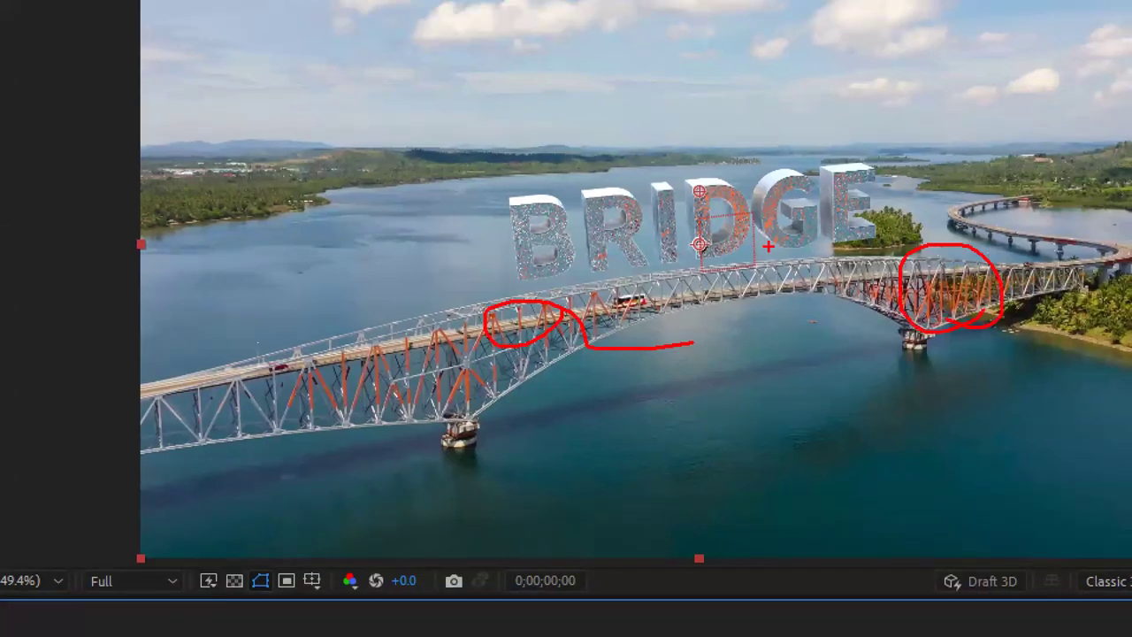
pyautogui.moveTo(769, 247); pyautogui.dragTo(737, 269)
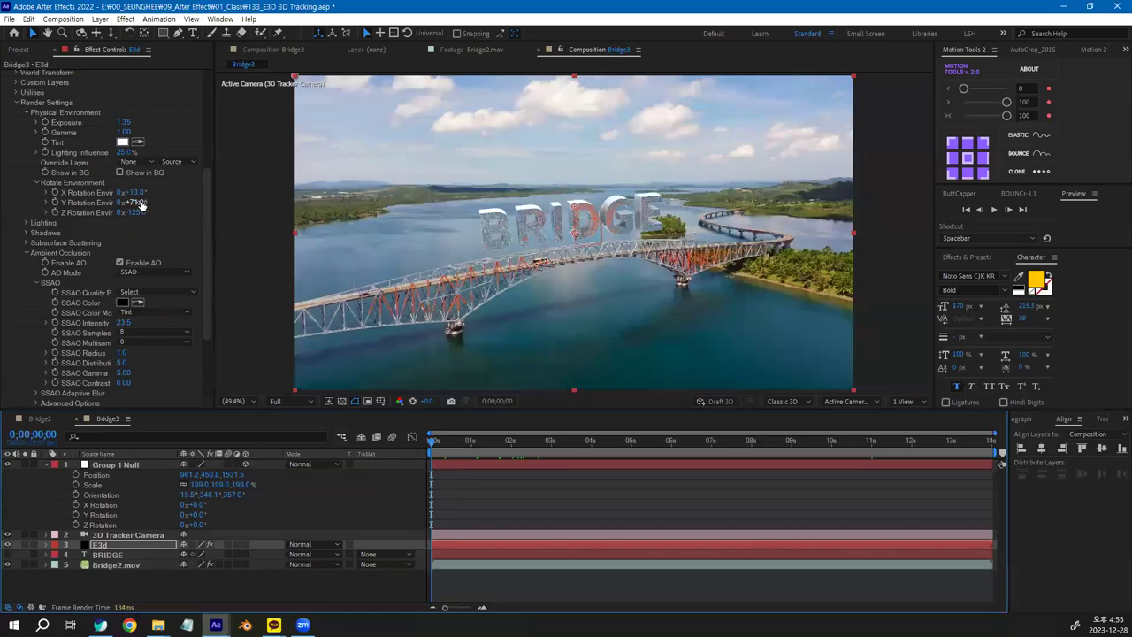
# Rotate the reflected environment to X 4° and Y 78°, judging the BRIDGE title's reflections along the timeline.
pyautogui.moveTo(137, 192); pyautogui.dragTo(142, 203)
pyautogui.moveTo(437, 449); pyautogui.dragTo(375, 494)
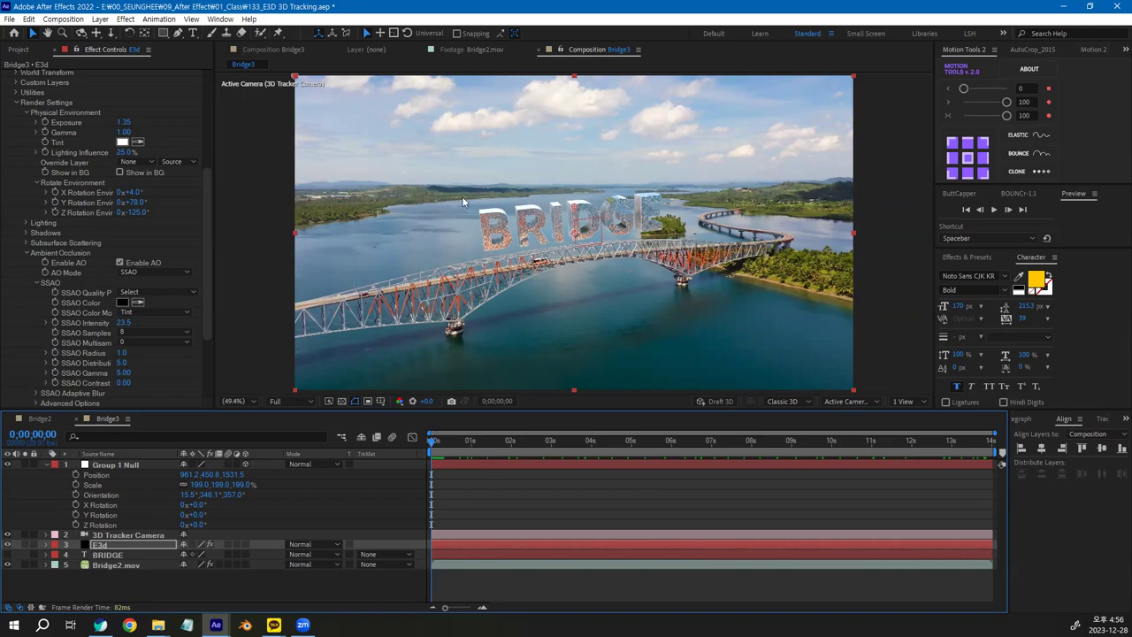
# Reopen the Element Scene Setup, orbit around the BRIDGE model, slightly increase its Aged Iron bevel's Extrude value and apply the scene.
pyautogui.moveTo(207, 265); pyautogui.dragTo(204, 113)
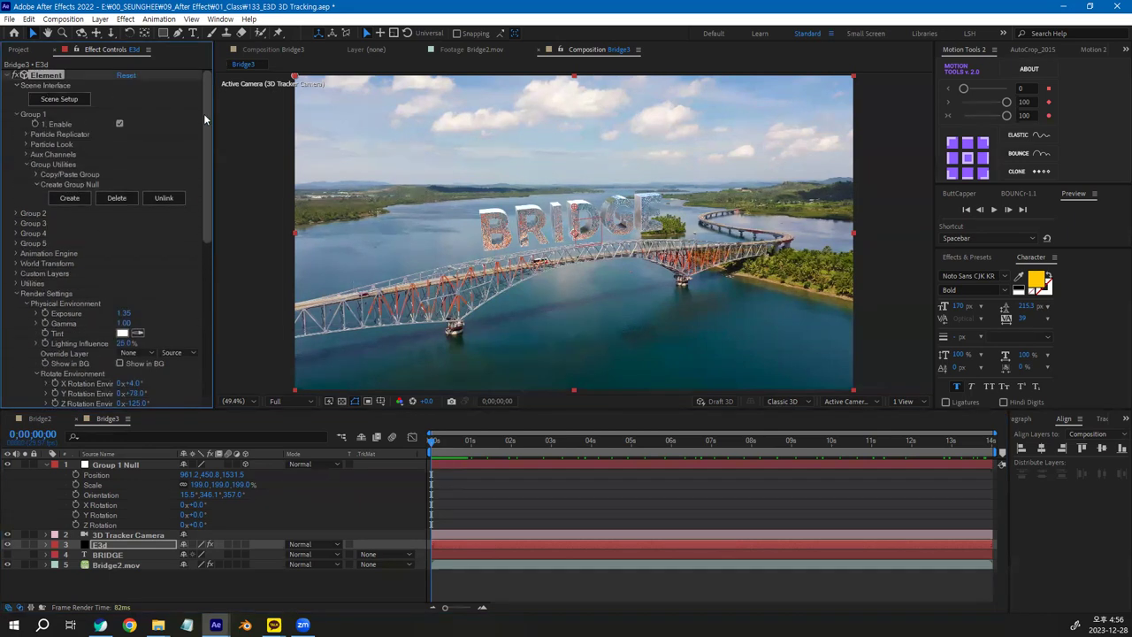
pyautogui.click(68, 104)
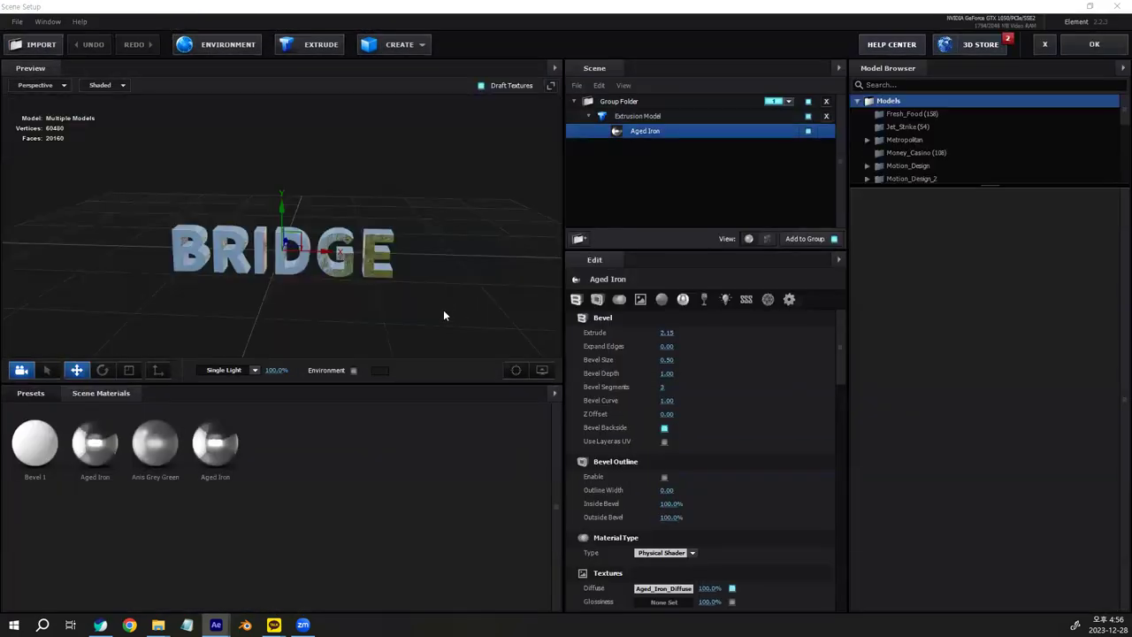
pyautogui.moveTo(419, 325); pyautogui.dragTo(382, 310)
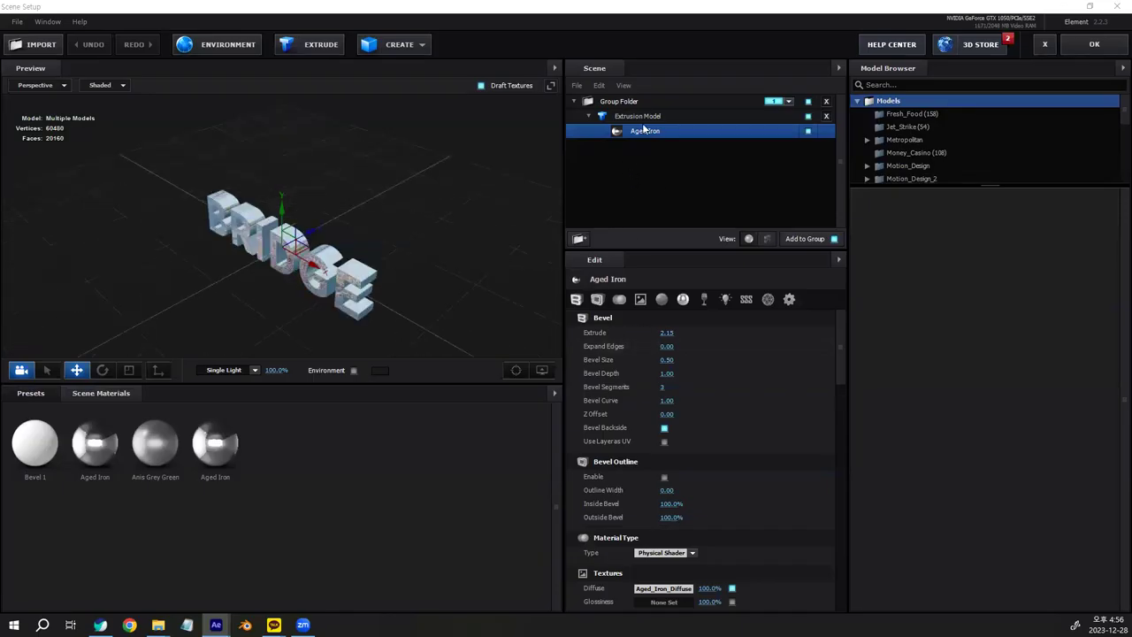
pyautogui.moveTo(665, 333); pyautogui.dragTo(686, 333)
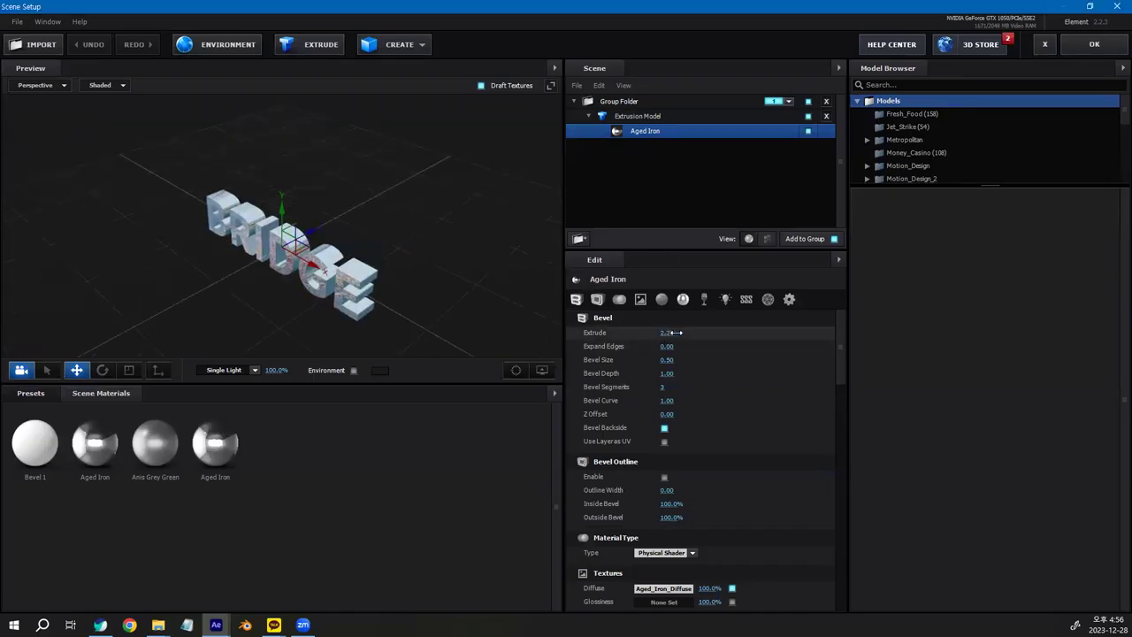
pyautogui.click(1097, 44)
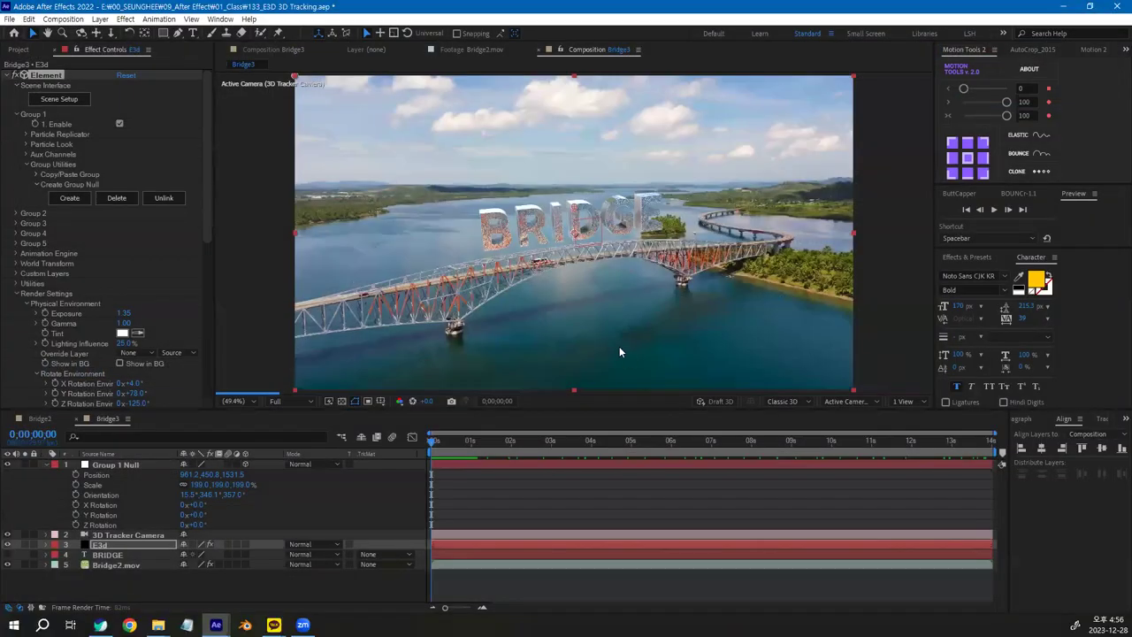
# Solo the BRIDGE text layer, set its font to ONE Mobile POP OTF, and return to the full composition with the text layer hidden.
pyautogui.click(114, 584)
pyautogui.click(100, 555)
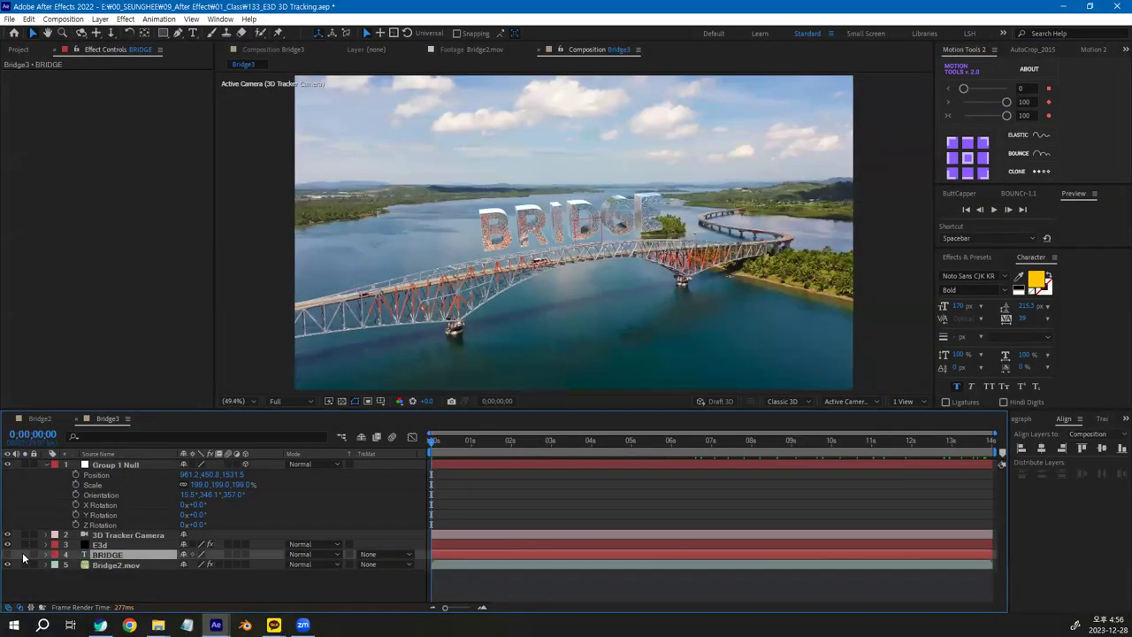
pyautogui.click(7, 556)
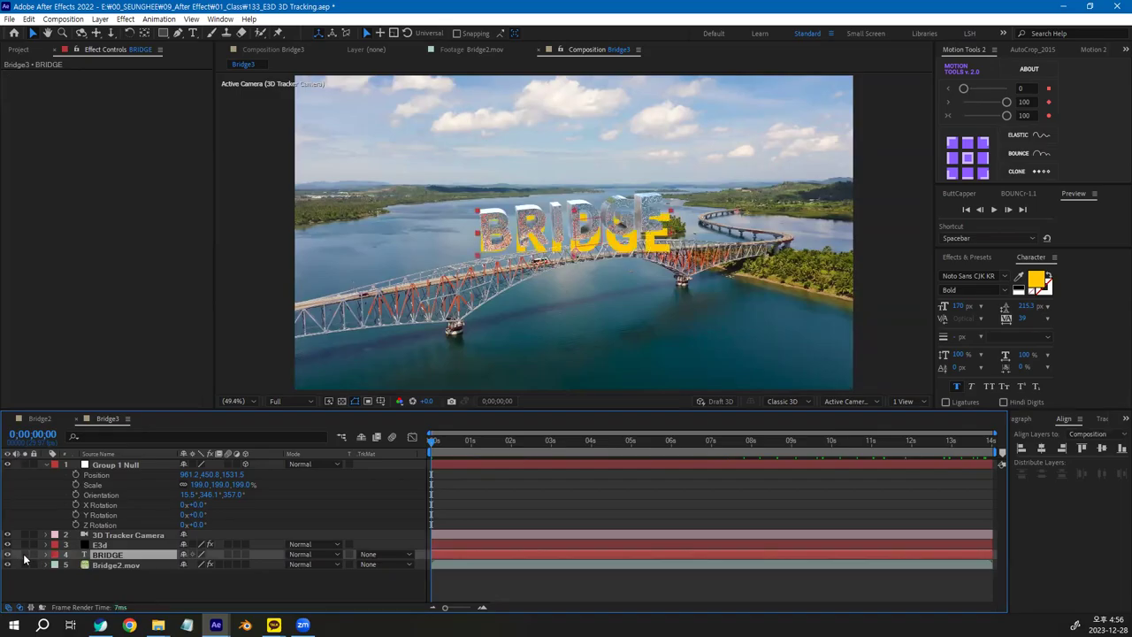
pyautogui.click(25, 555)
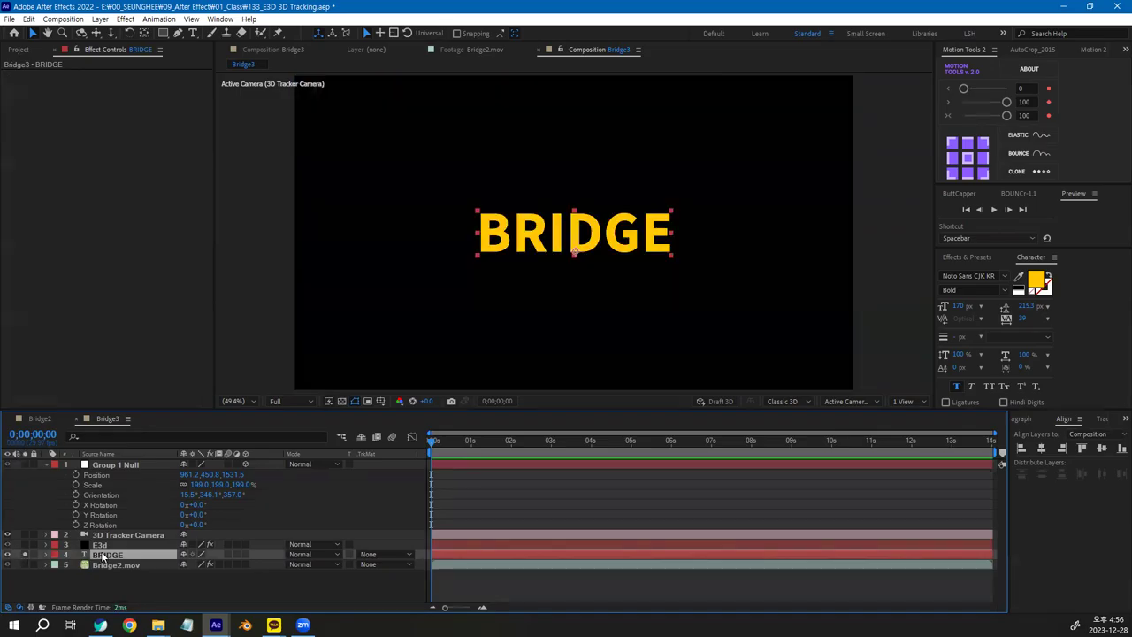
pyautogui.hotkey('ctrl', 't')
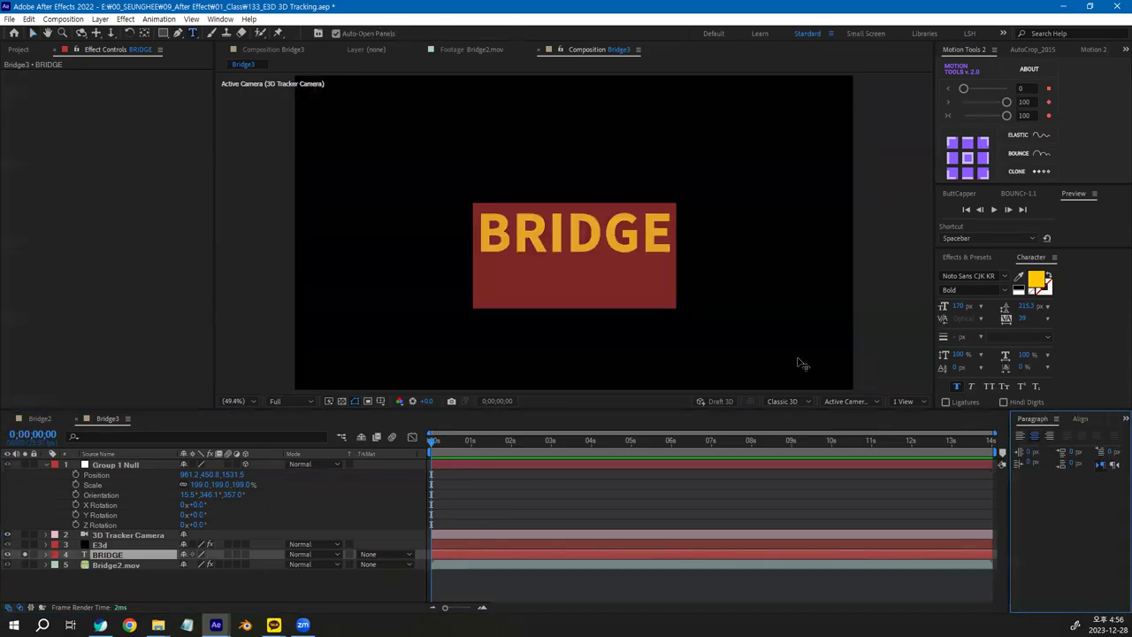
pyautogui.click(1005, 276)
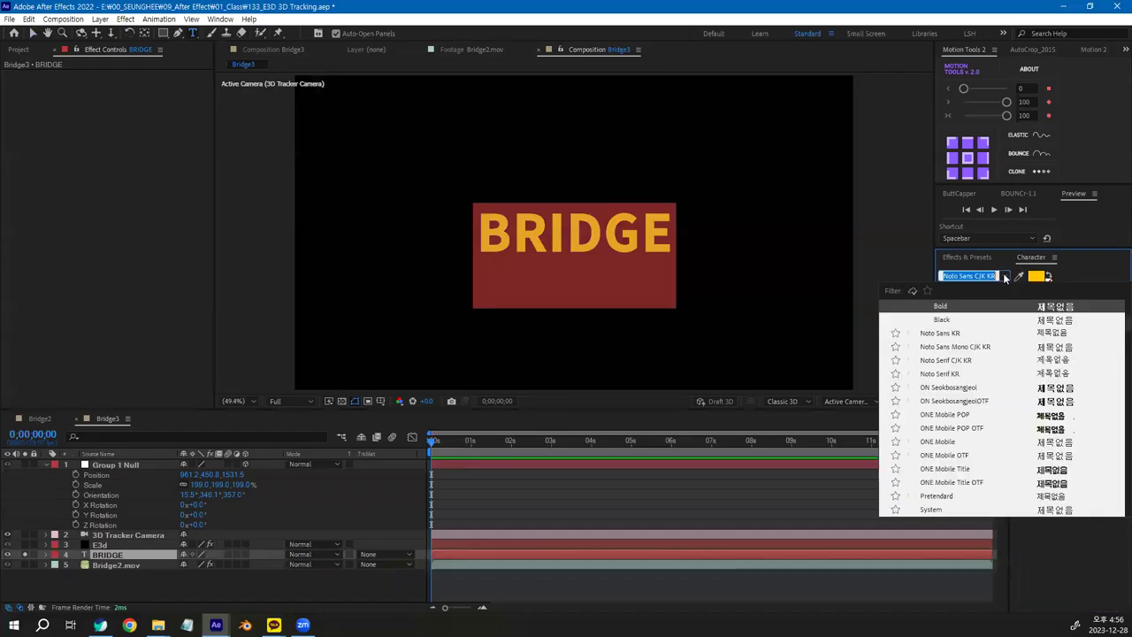
pyautogui.click(955, 428)
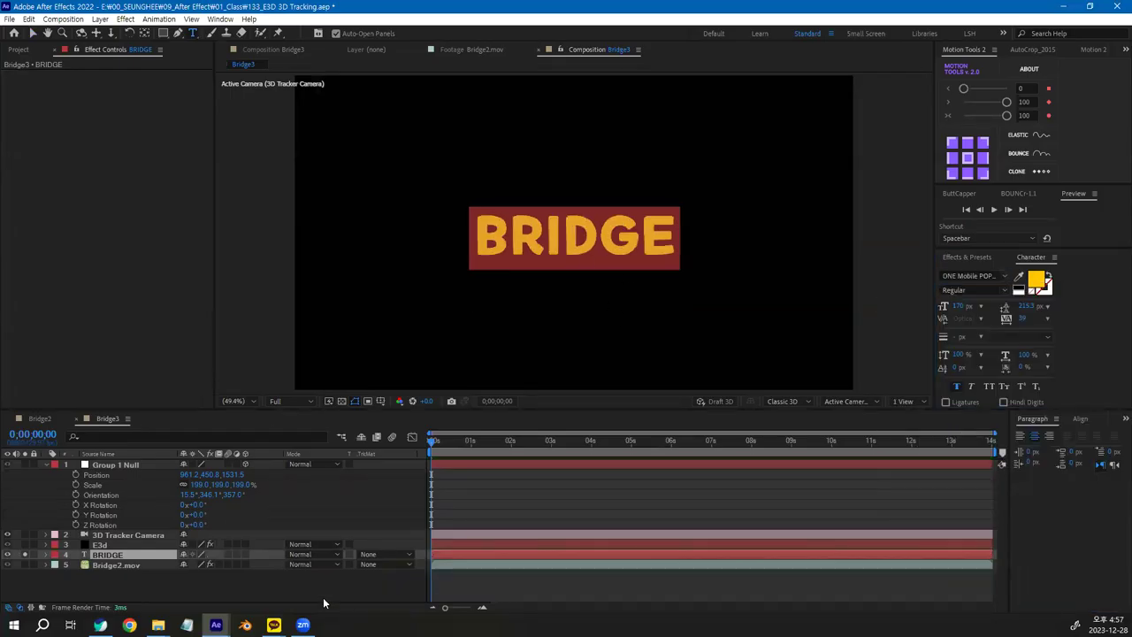
pyautogui.click(25, 555)
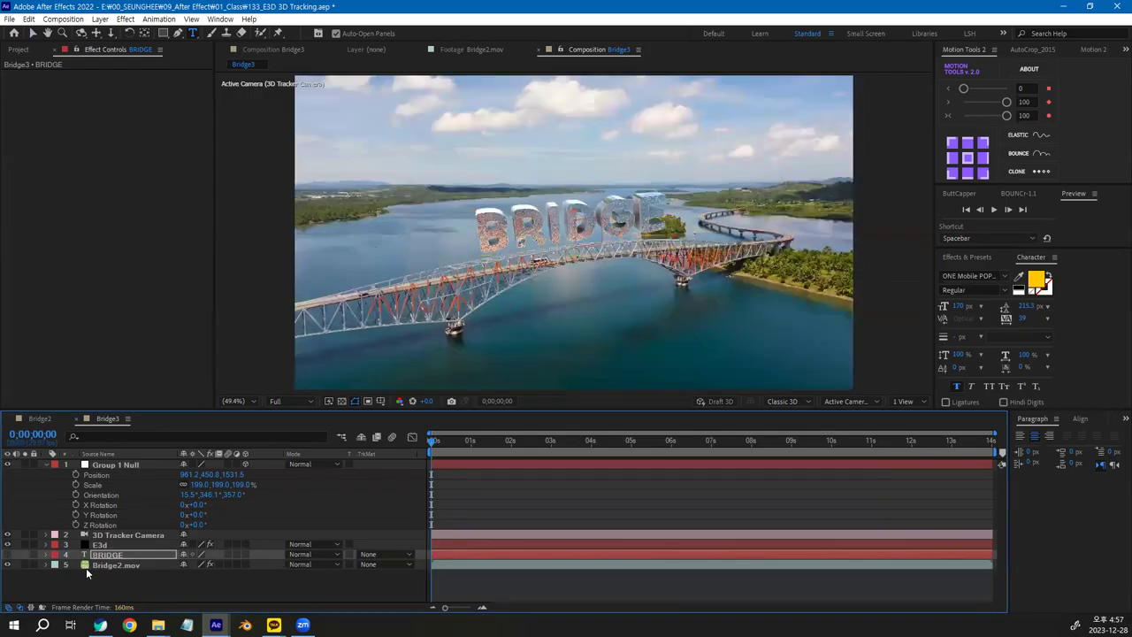
pyautogui.click(168, 591)
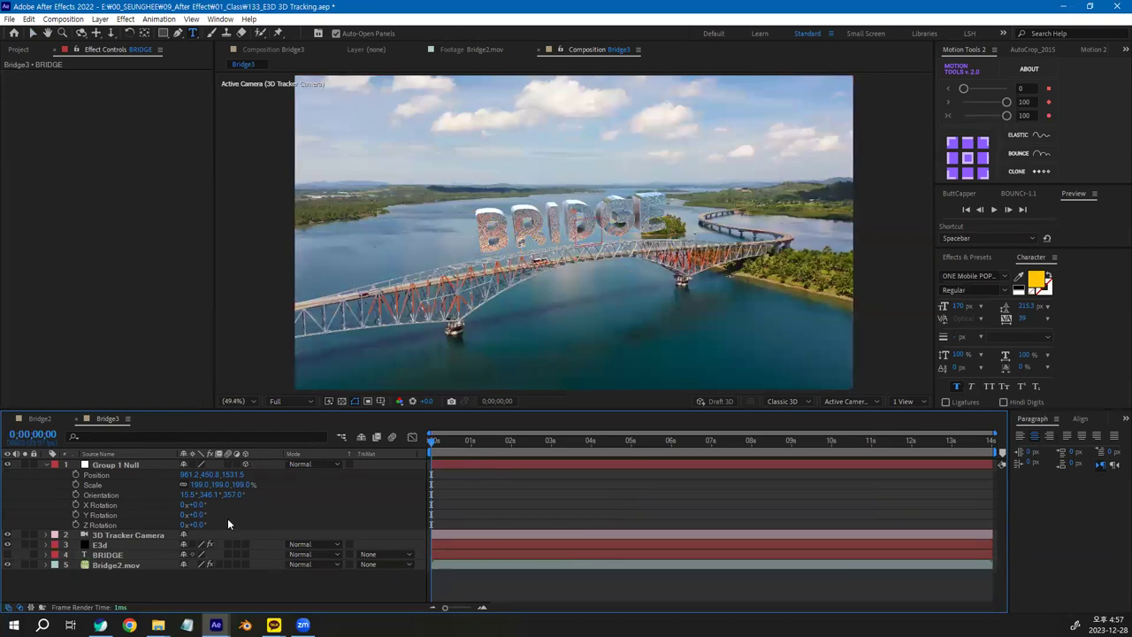
pyautogui.click(36, 34)
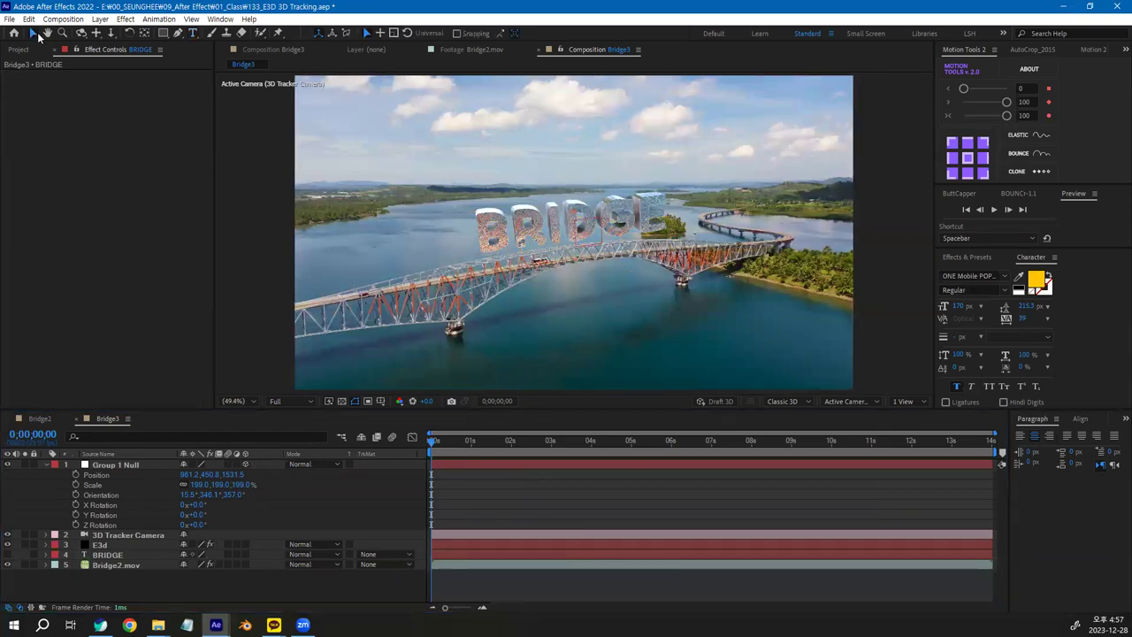